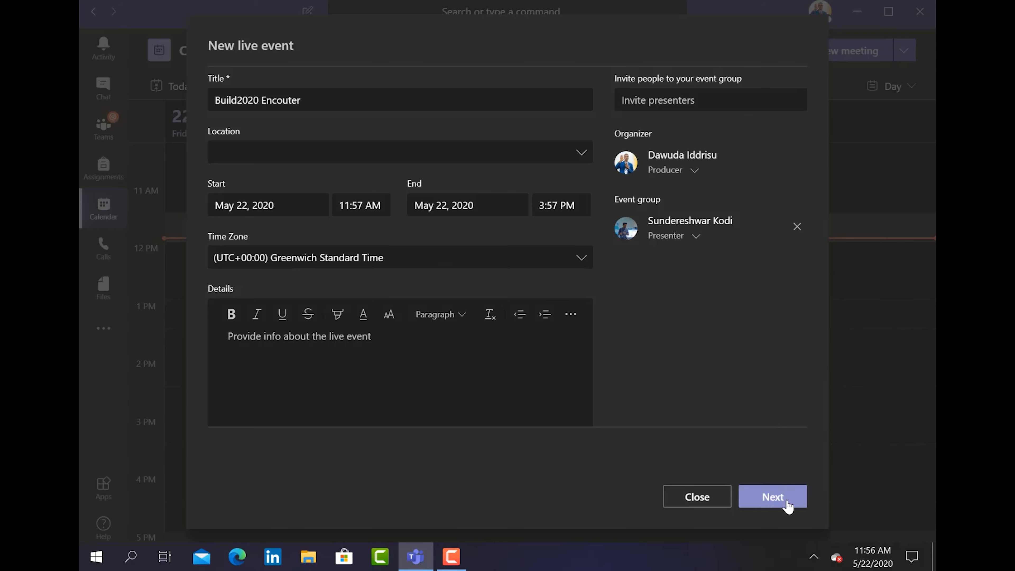
Set the Build2020 Encouter live event's permissions to Public, review its production and support options, and schedule it.
left_click(773, 497)
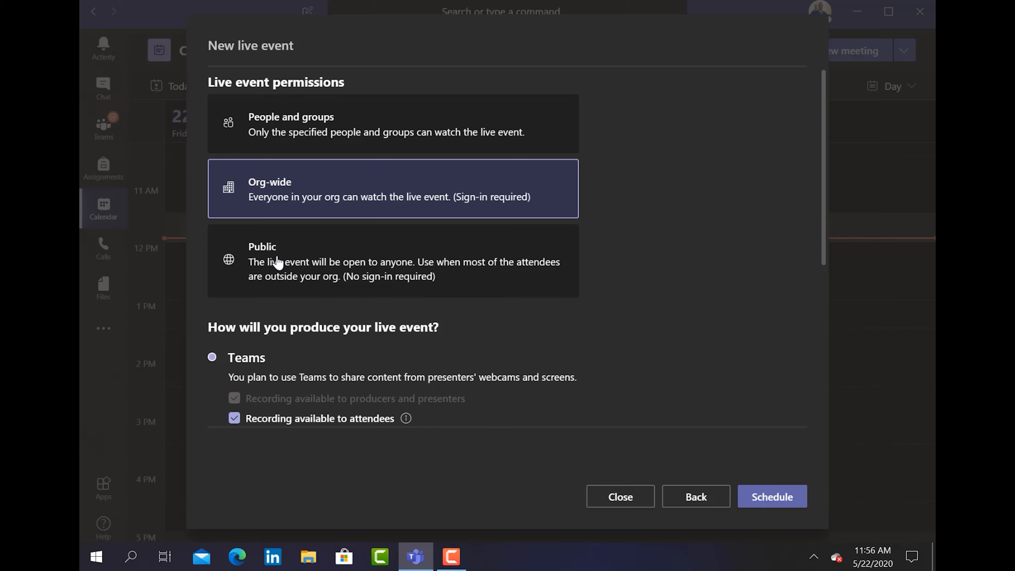
left_click(307, 262)
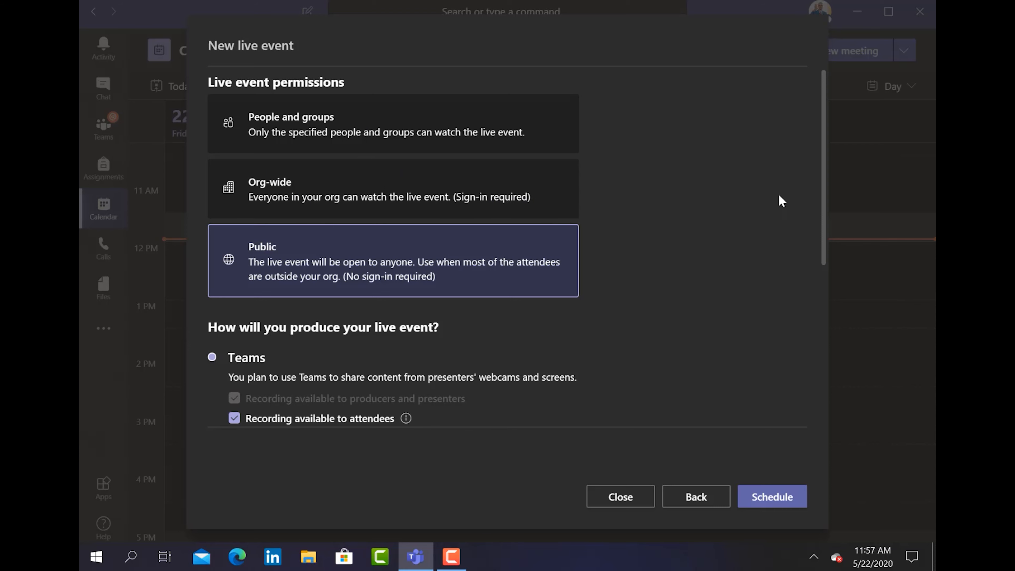
left_click_drag(823, 176, 808, 298)
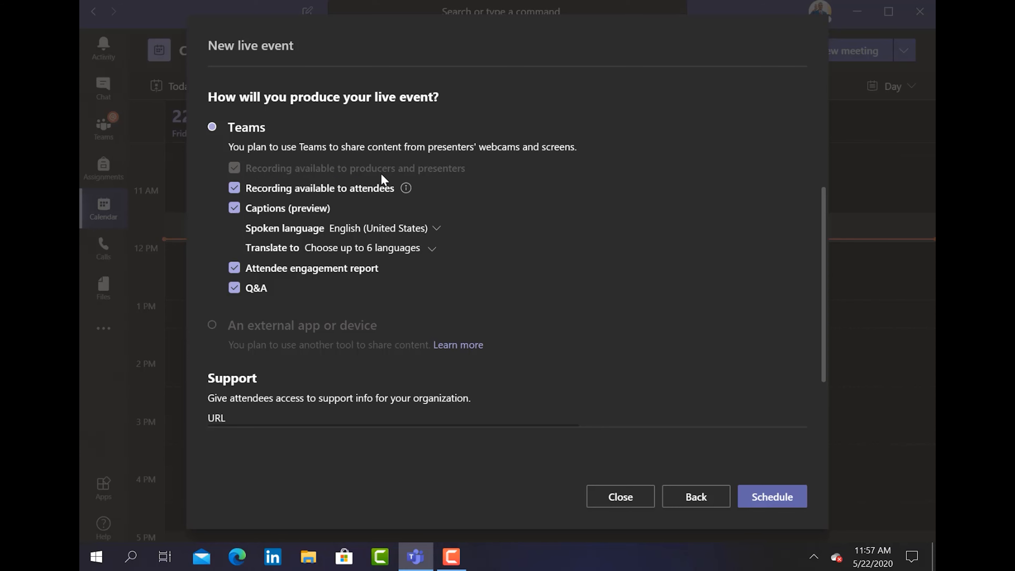
mouse_move(407, 188)
left_click_drag(825, 326, 817, 386)
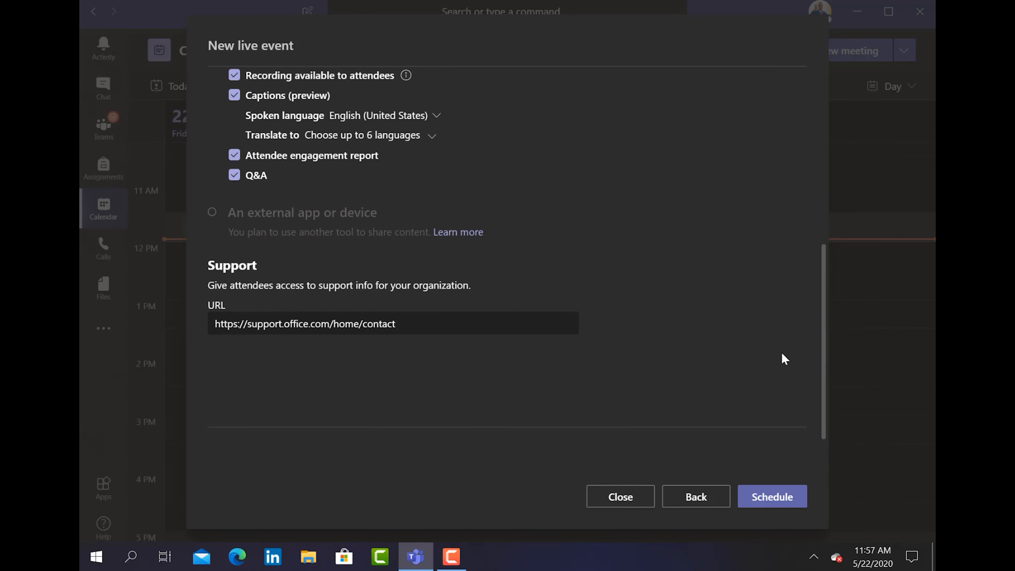
left_click_drag(827, 369, 831, 159)
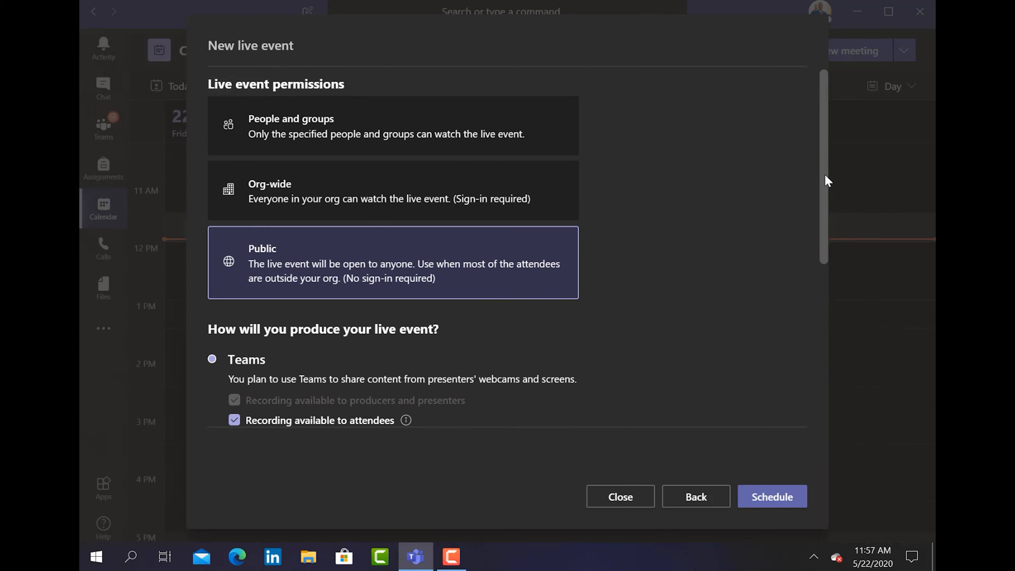
left_click(777, 500)
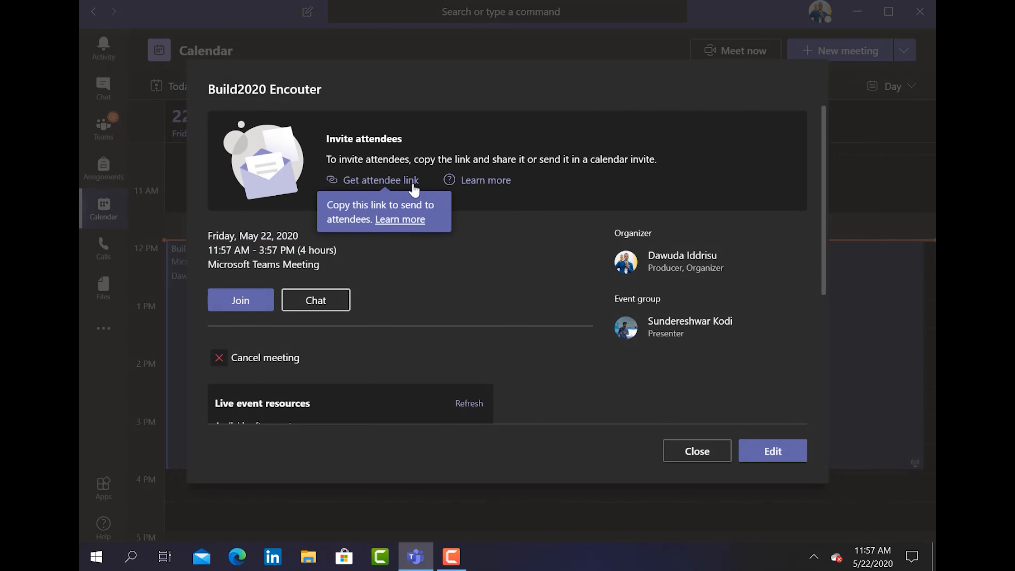
Copy the event's attendee link, open it in Edge, and choose to watch the live event on the web.
left_click(372, 182)
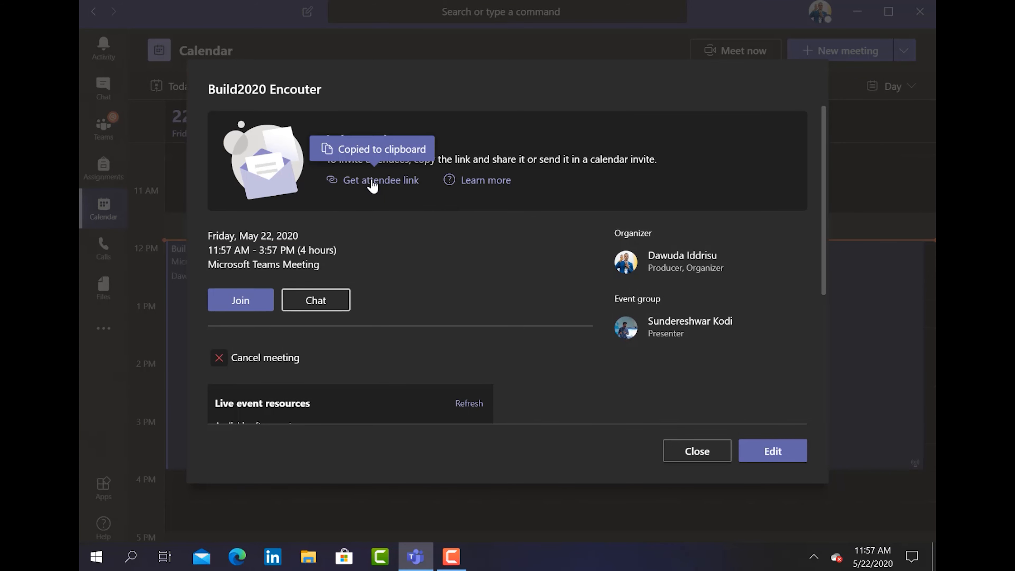
left_click(237, 557)
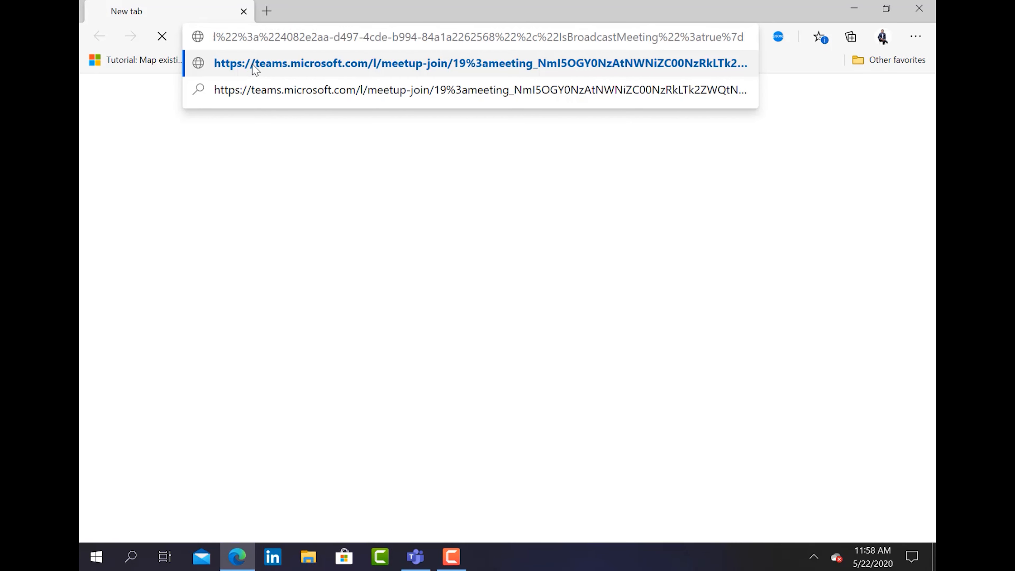
key("Return")
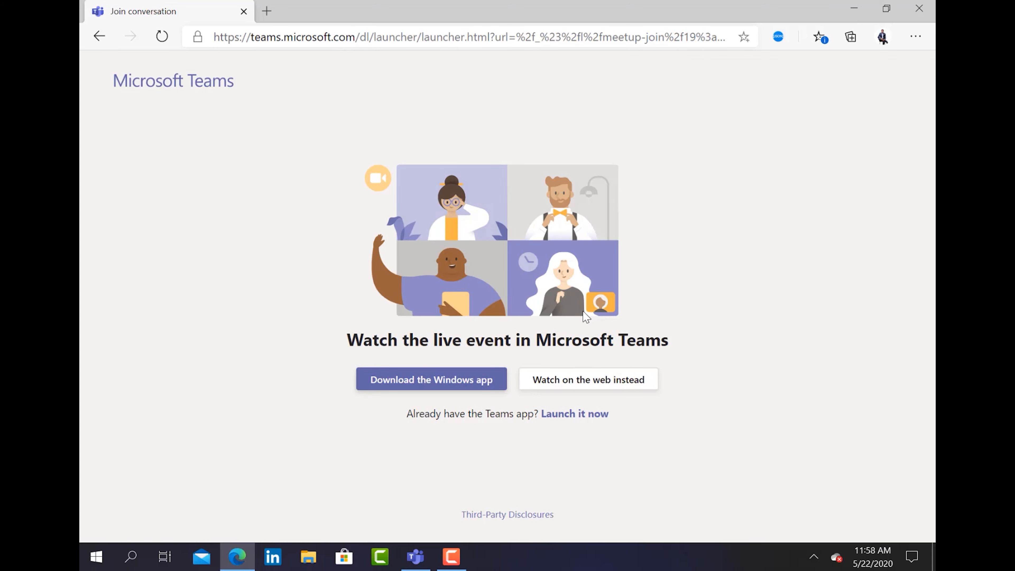
left_click(587, 380)
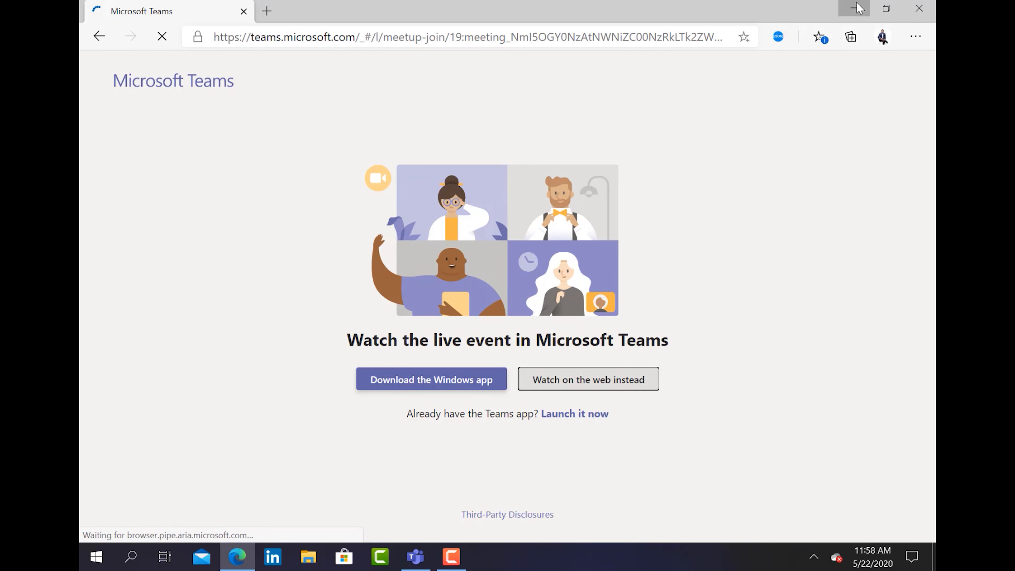
Return to the Teams calendar and join the Build2020 Encouter event as a producer.
left_click(854, 8)
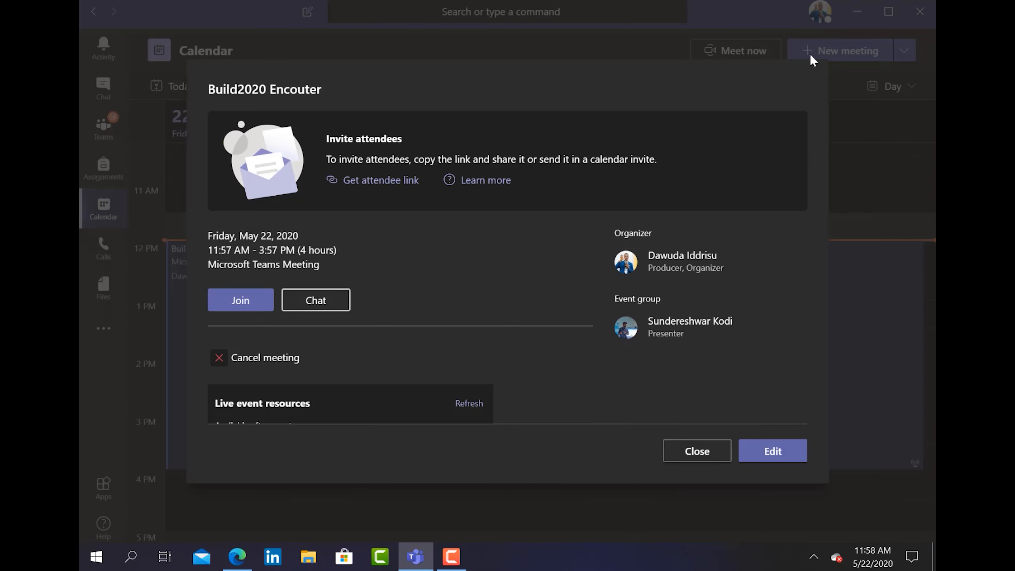
left_click(696, 452)
left_click(524, 363)
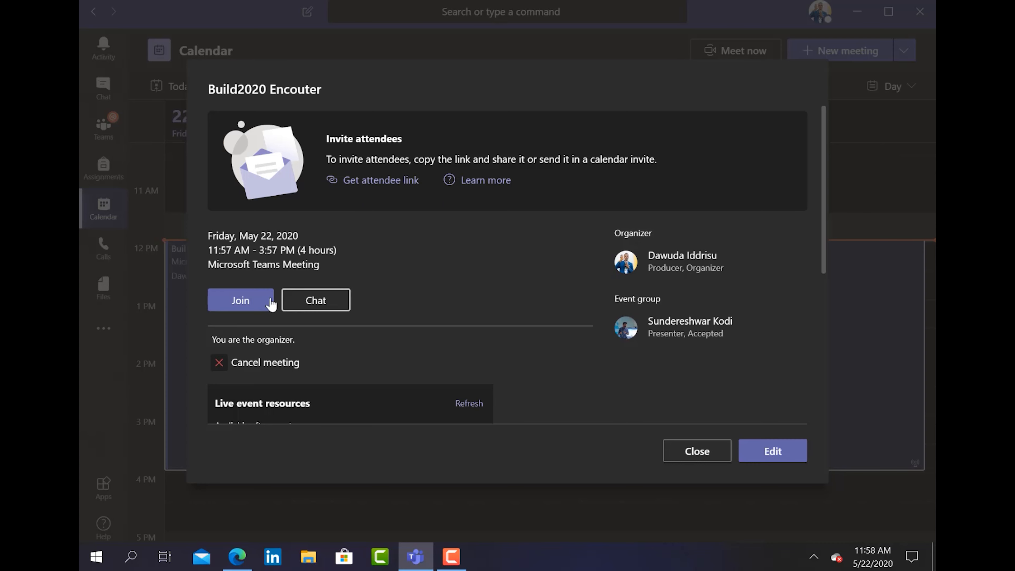
left_click(244, 302)
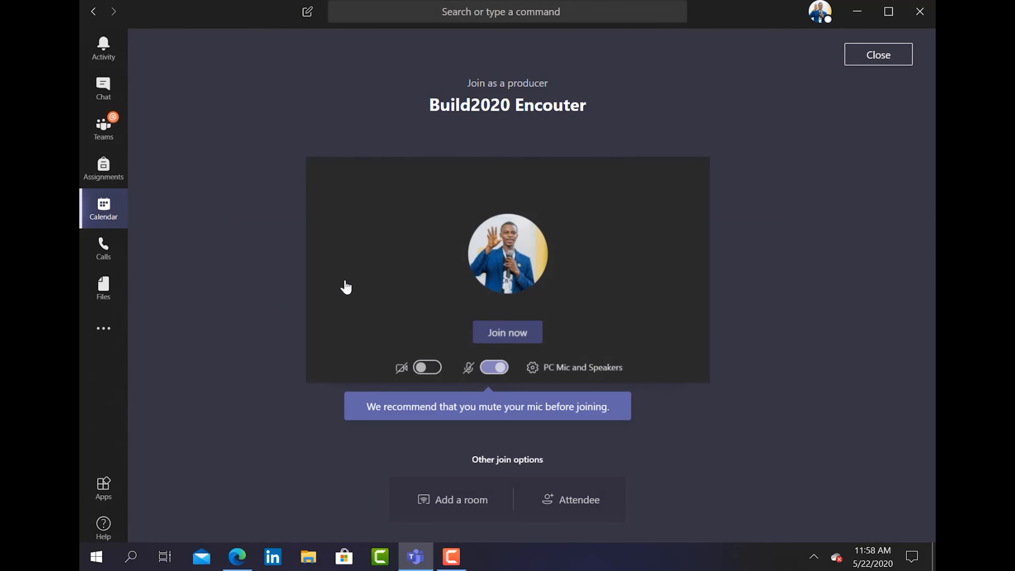
left_click(512, 336)
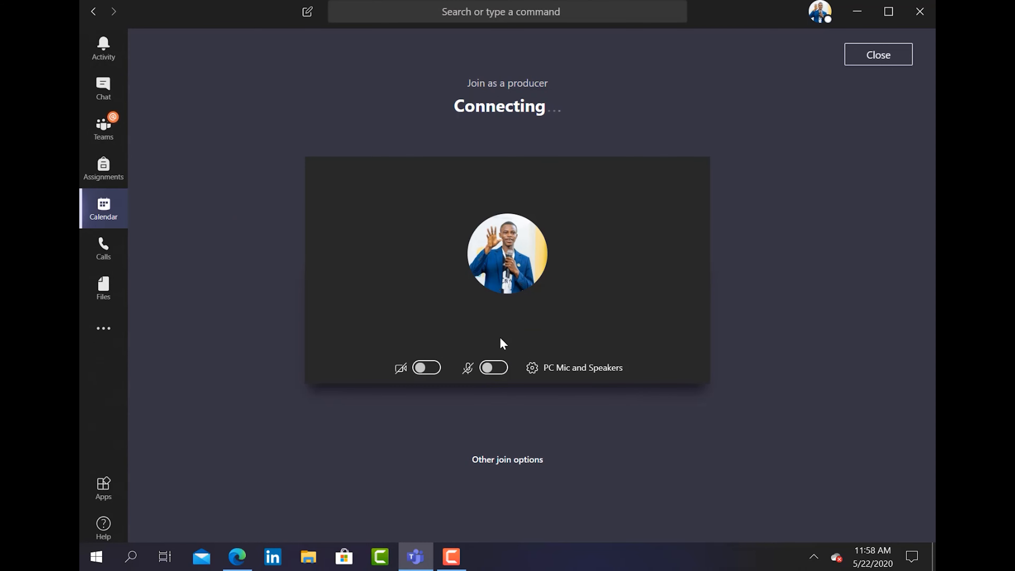
Check the attendee view of the event in Edge and switch back to the Teams app.
left_click(240, 562)
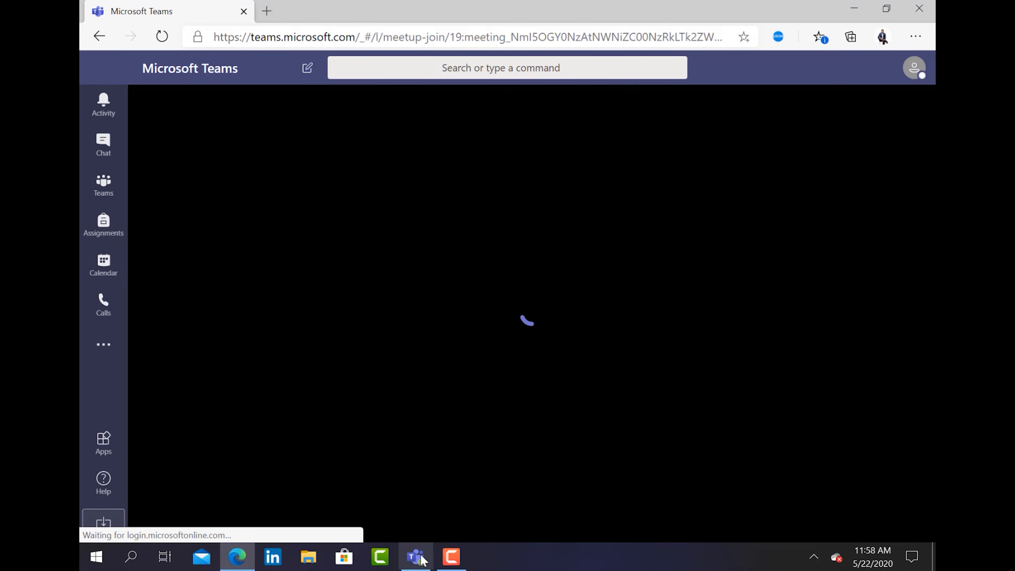
mouse_move(448, 561)
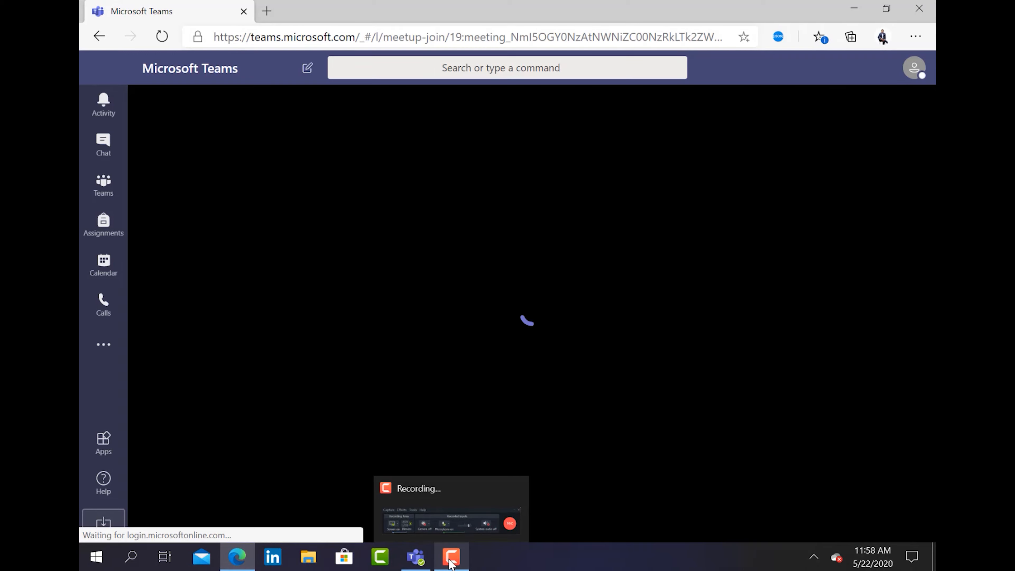
left_click(416, 557)
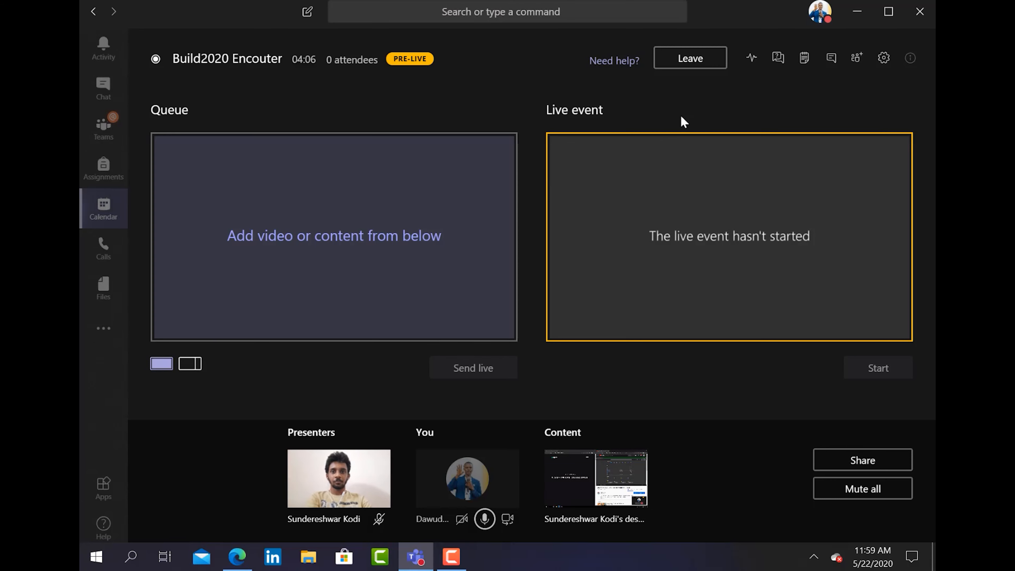
Review the live event Q&A's new and published questions and the meeting notes.
left_click(780, 63)
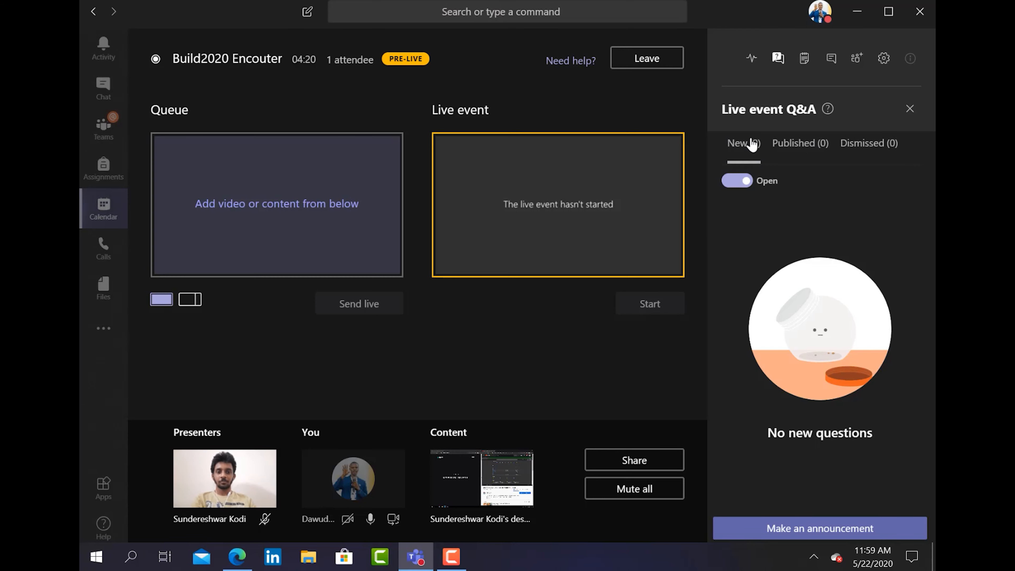
left_click(809, 150)
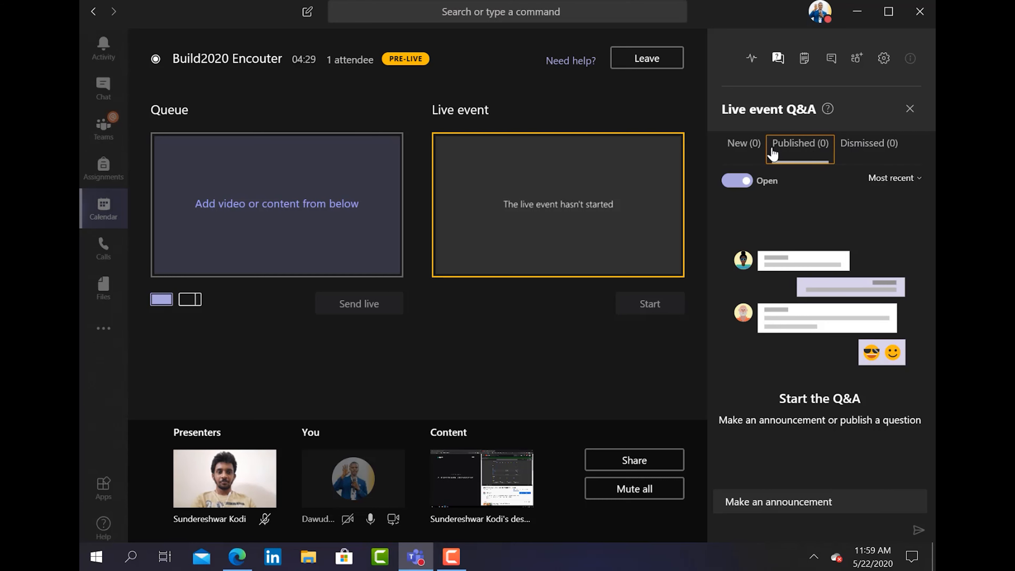
left_click(805, 63)
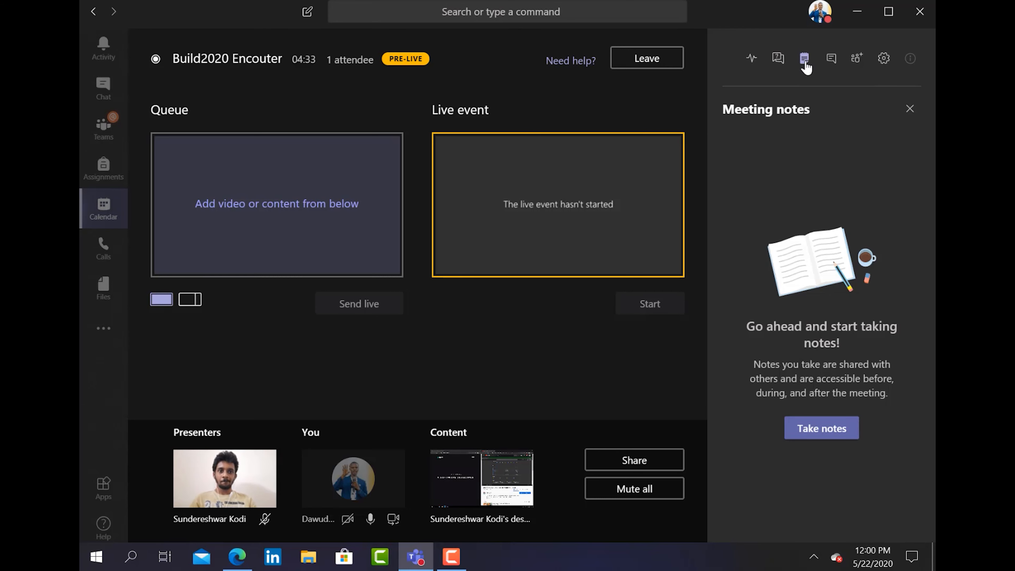
Send the message "Hi" in the meeting chat.
left_click(835, 61)
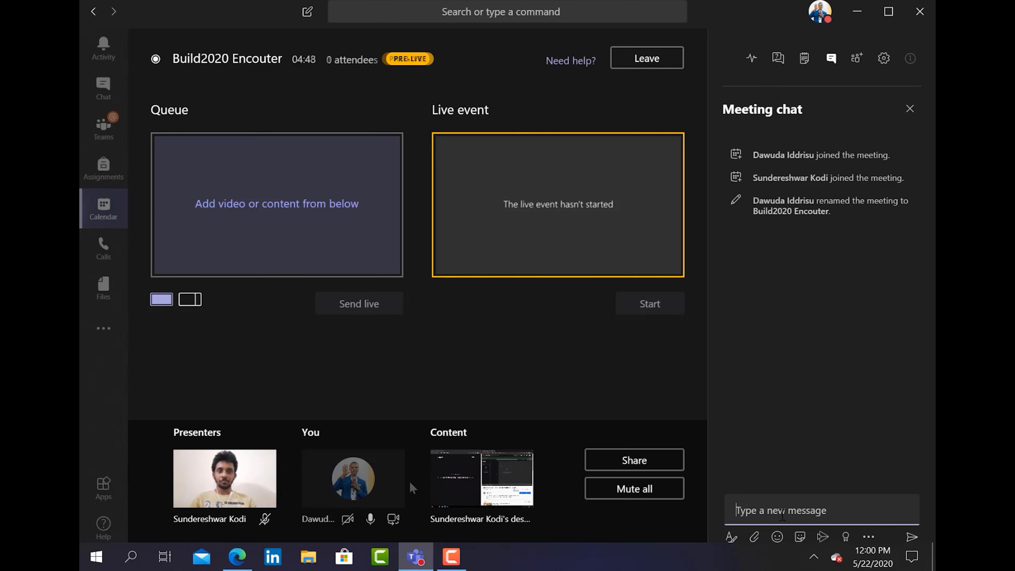
type("Hi")
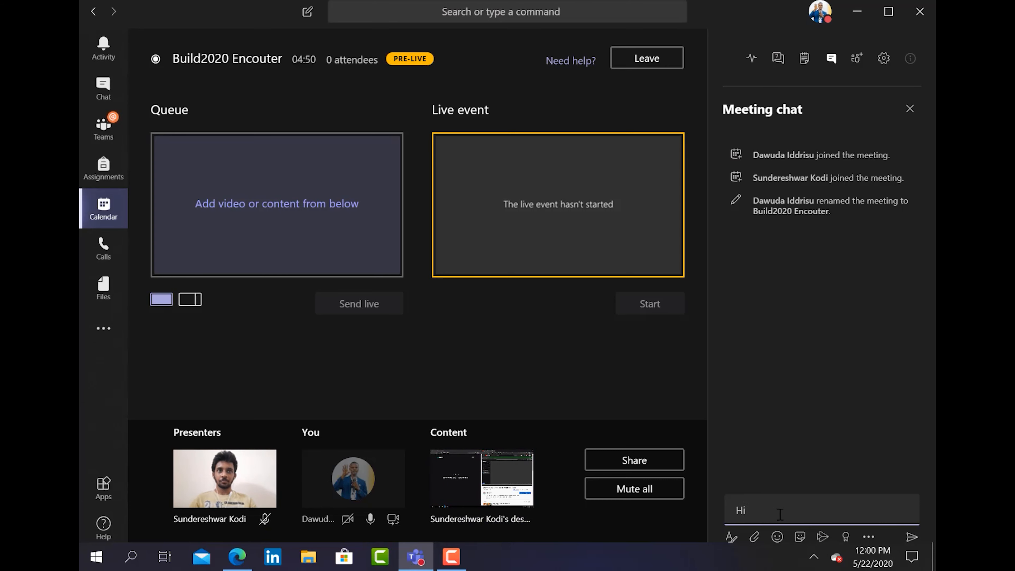
key("Return")
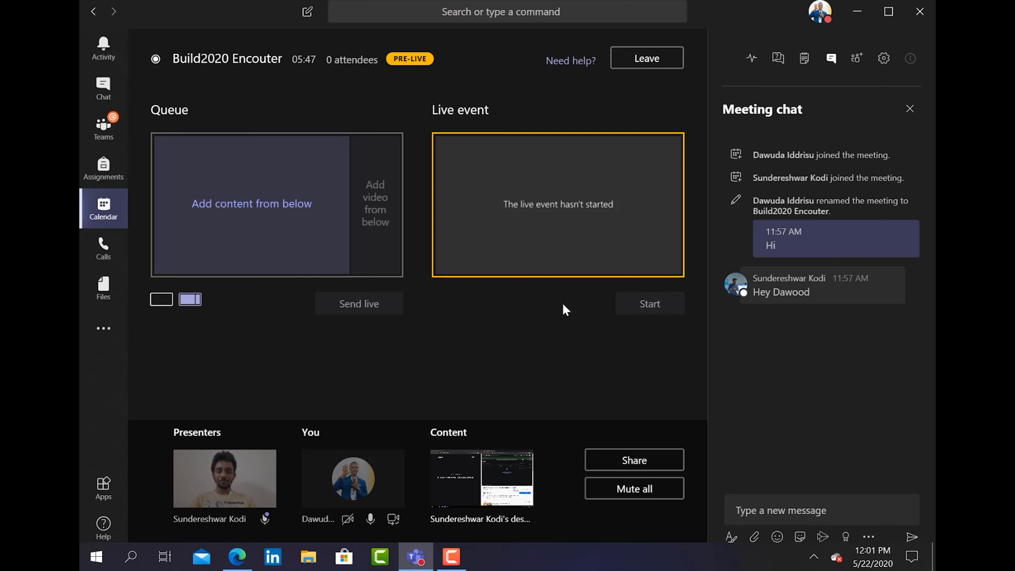
Queue the presenter's shared desktop as content with the presenter's video beside it, and send the queue live.
left_click(460, 475)
left_click(486, 487)
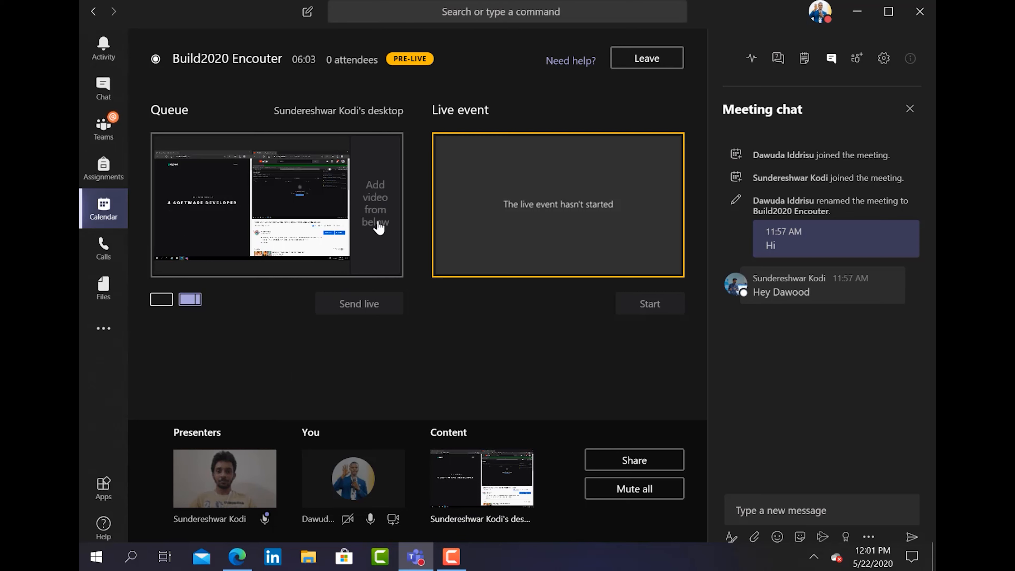
left_click(210, 489)
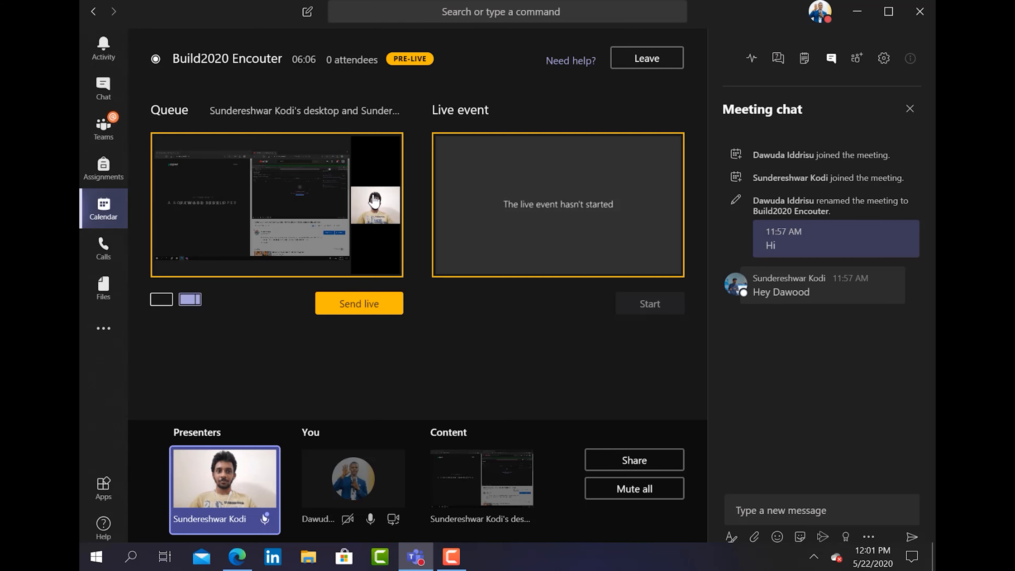
mouse_move(368, 182)
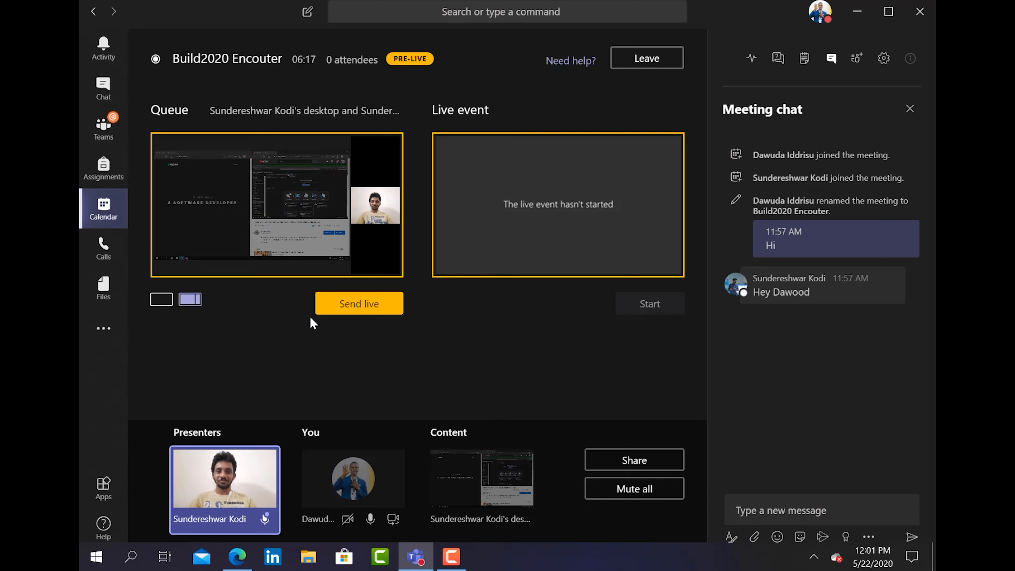
left_click(366, 306)
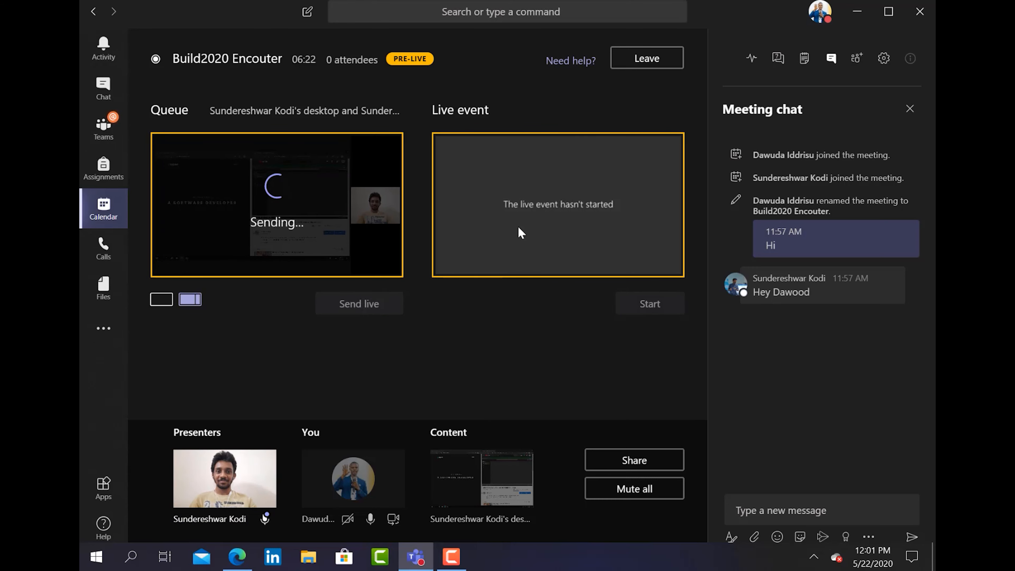
Switch to the attendee view in Edge, post "Hello" anonymously in the live event Q&A, and like it among the featured questions.
left_click(239, 557)
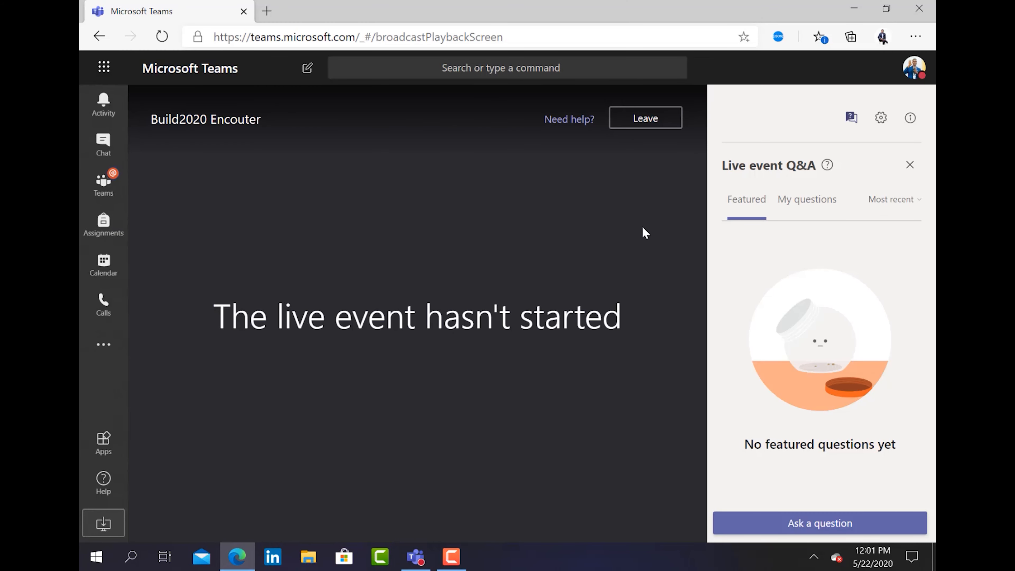
left_click(814, 527)
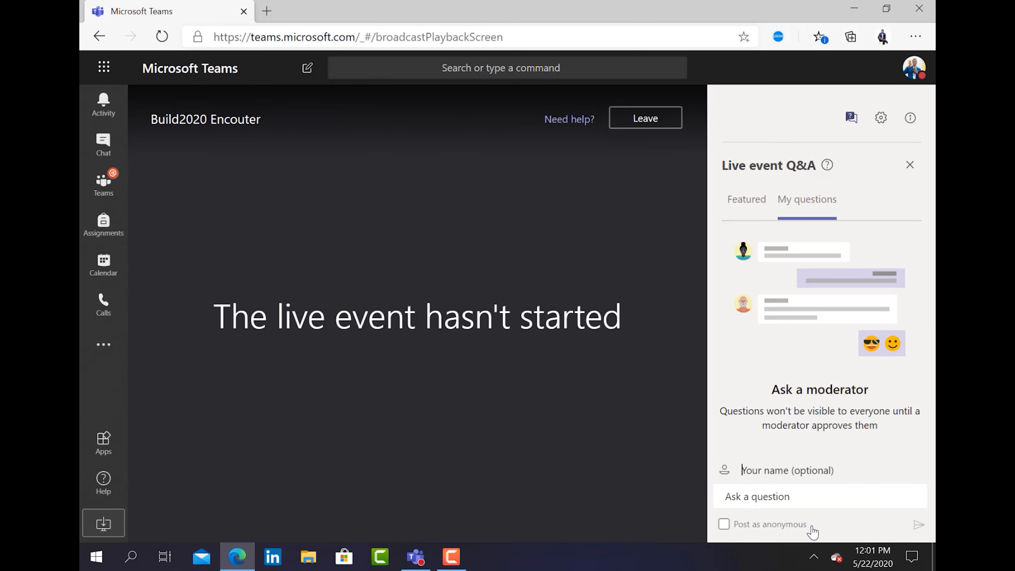
left_click(769, 498)
type("Hello")
left_click(719, 525)
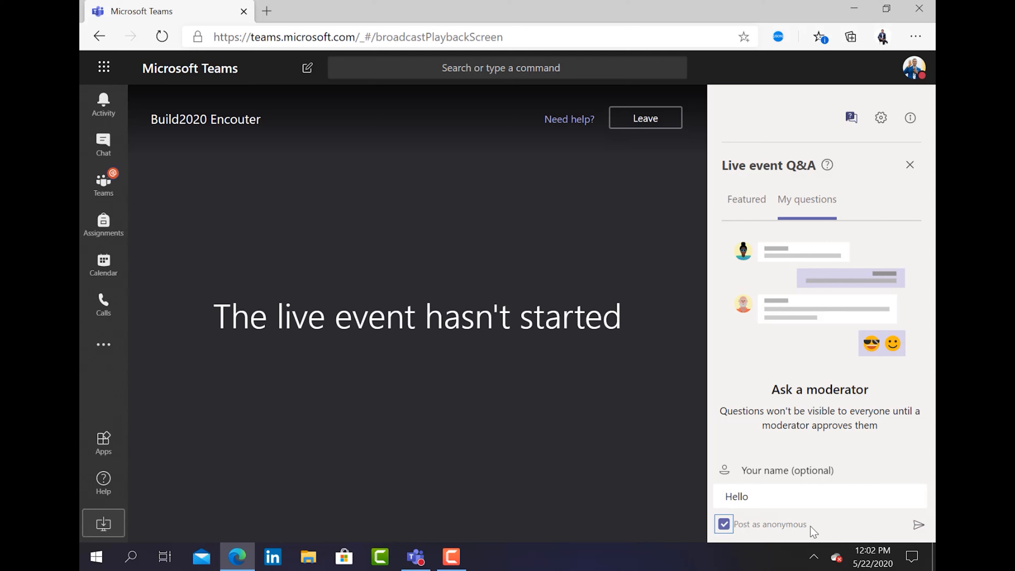
left_click(919, 526)
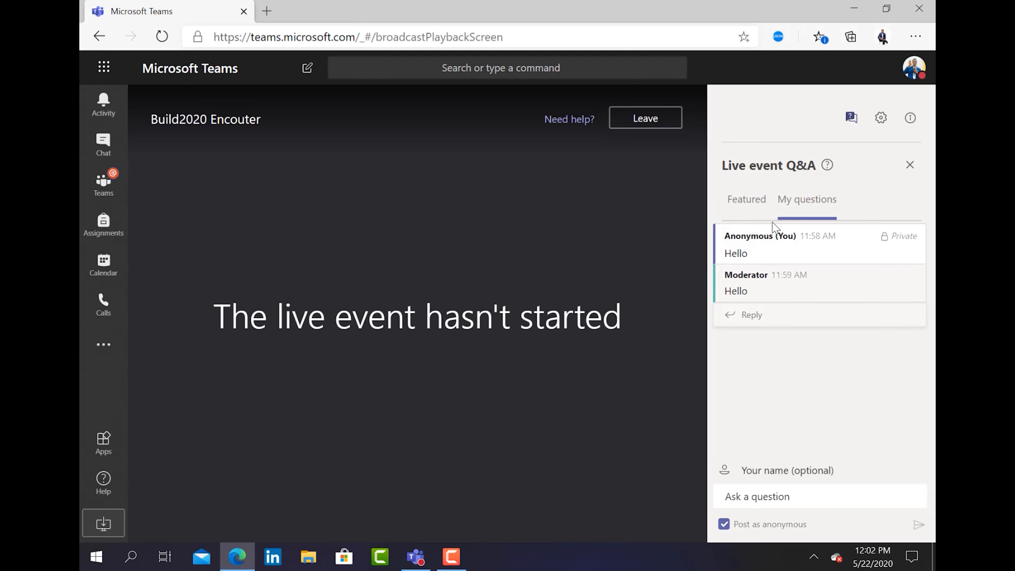
left_click(751, 205)
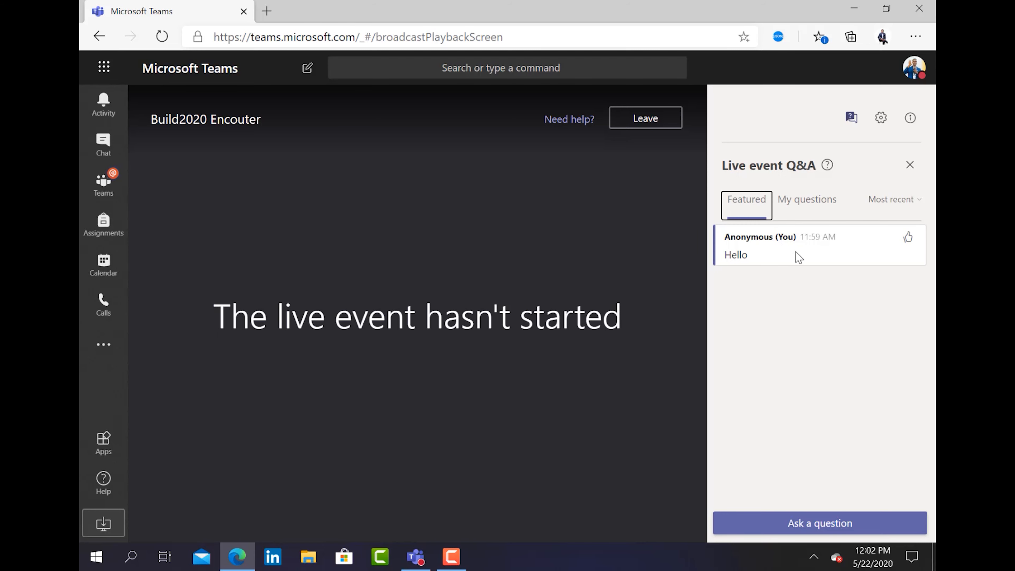
left_click(906, 241)
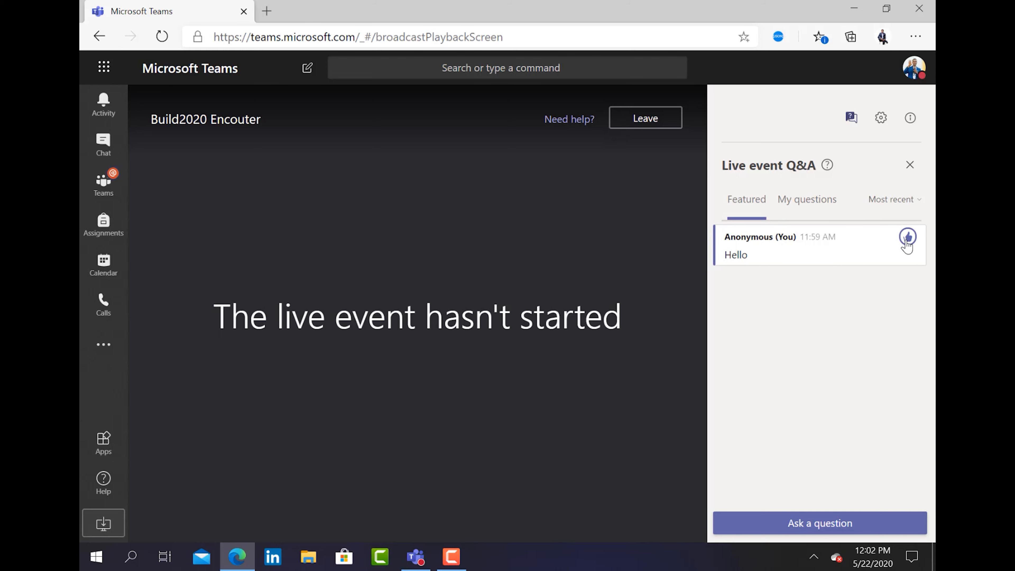
Switch back to the Teams producer view and start the Build2020 Encouter live event, accepting the confirmation.
left_click(416, 556)
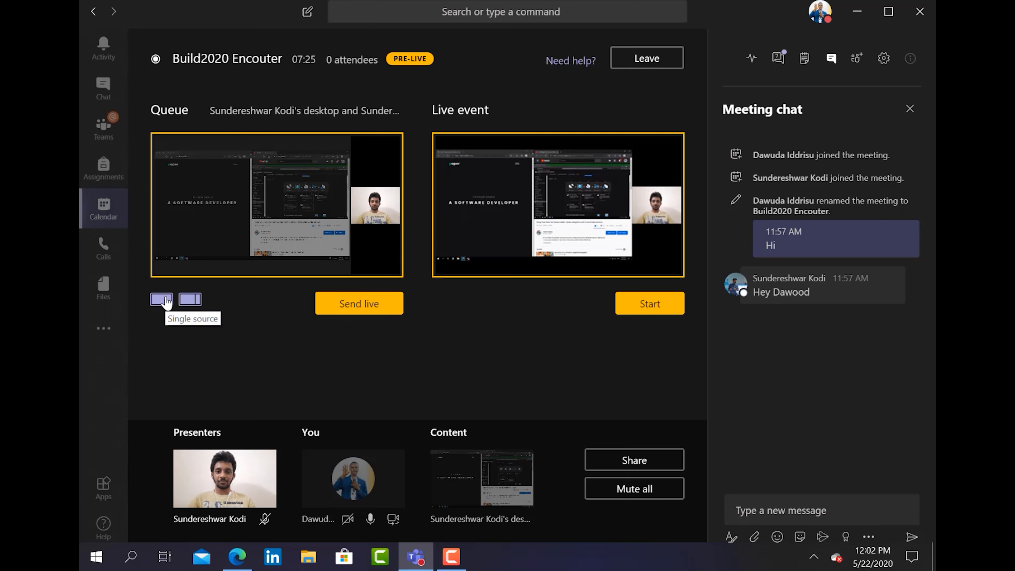
left_click(651, 304)
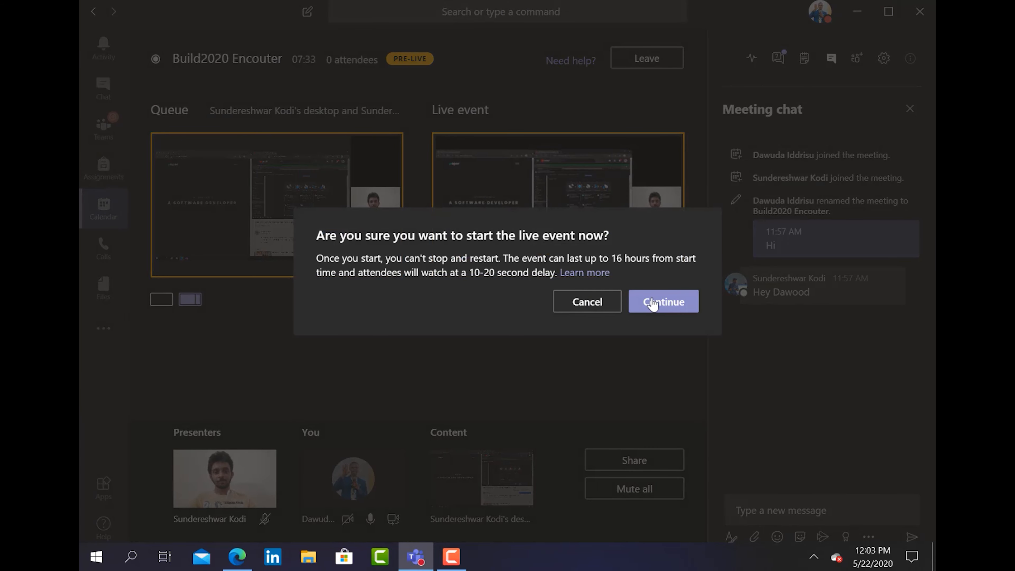
left_click(663, 302)
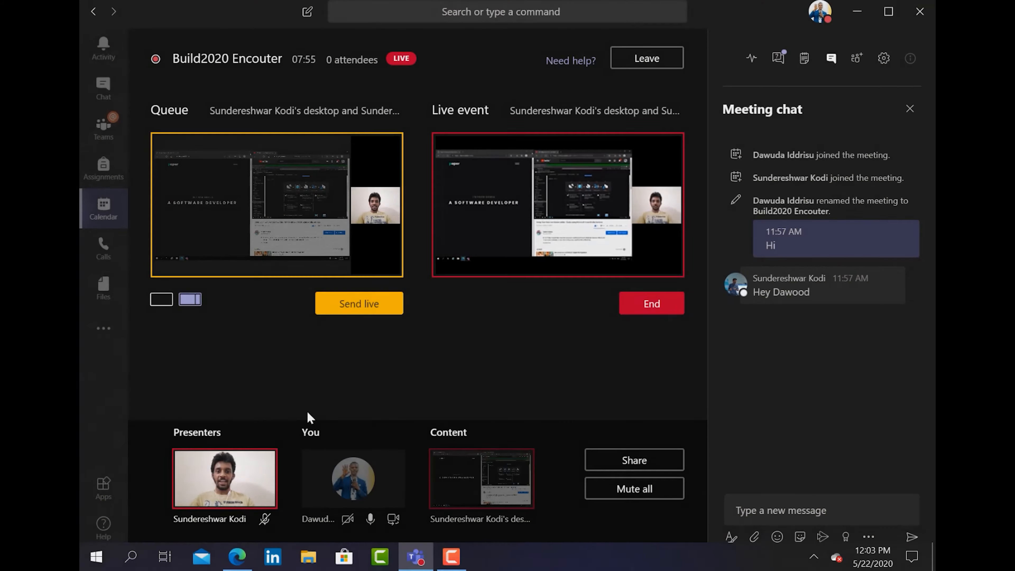
Switch to the attendee view in Edge, play the live event broadcast, and pause it.
left_click(229, 563)
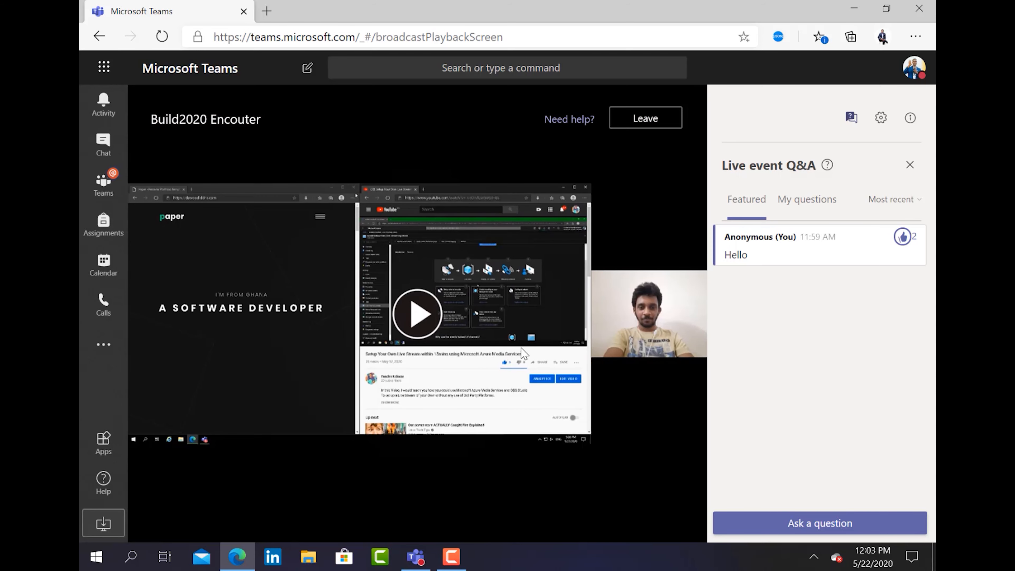
left_click(423, 320)
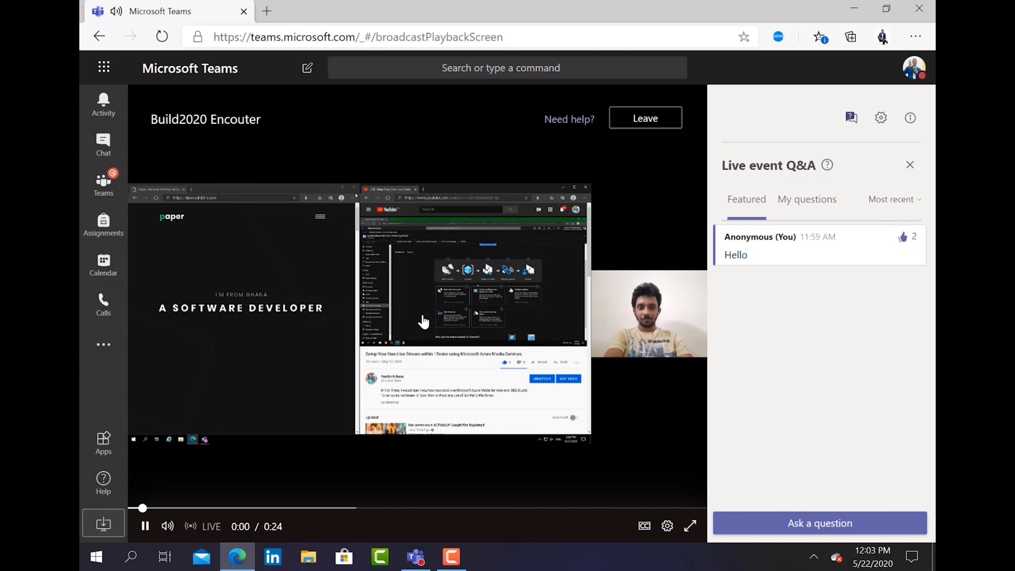
left_click(145, 526)
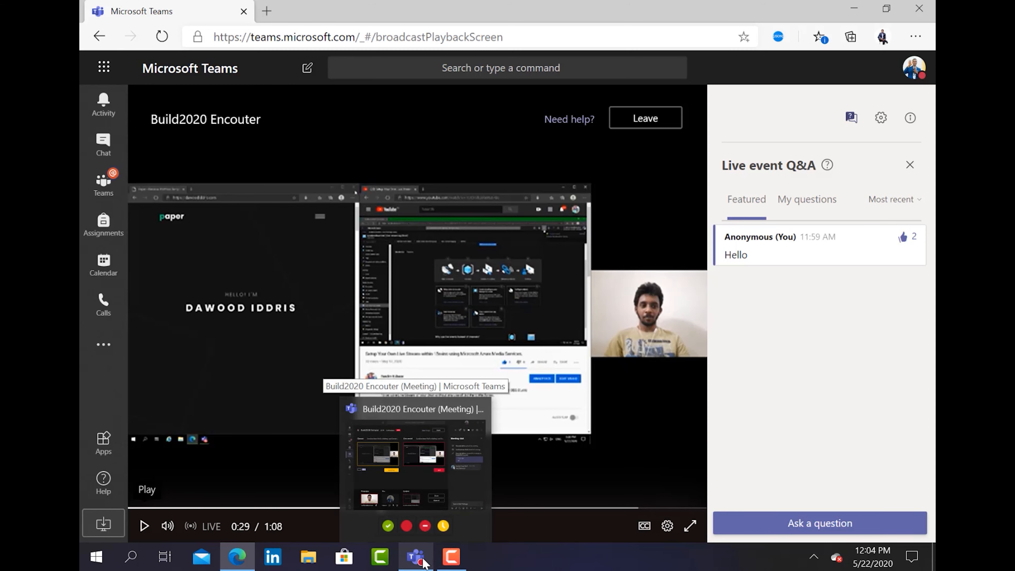
Return to the Teams producer view, raise the system volume, and open the live event's device settings.
left_click(411, 468)
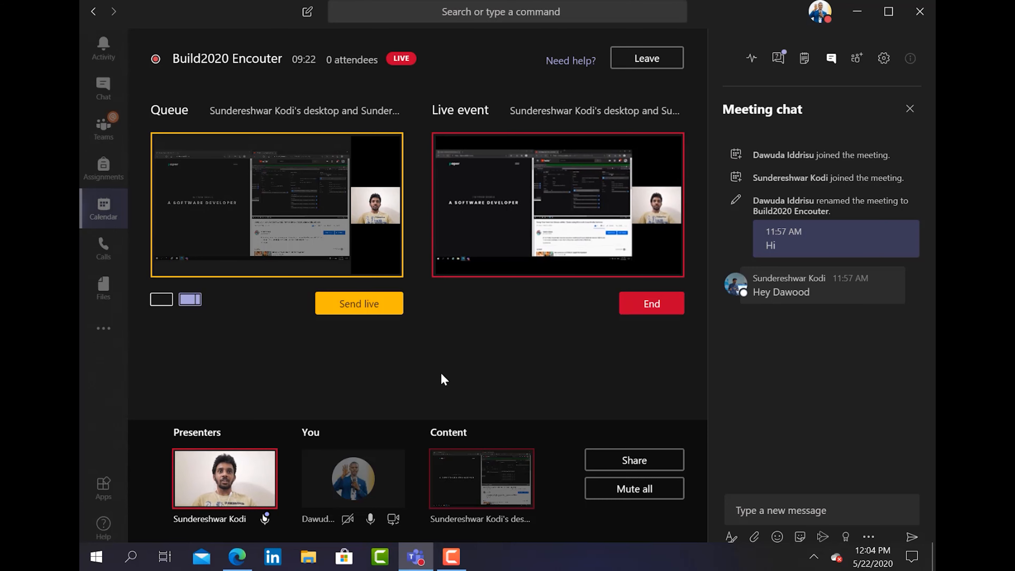
key("XF86AudioRaiseVolume")
key("XF86AudioRaiseVolume")
key("XF86AudioRaiseVolume")
key("XF86AudioRaiseVolume")
key("XF86AudioRaiseVolume")
key("XF86AudioRaiseVolume")
key("XF86AudioRaiseVolume")
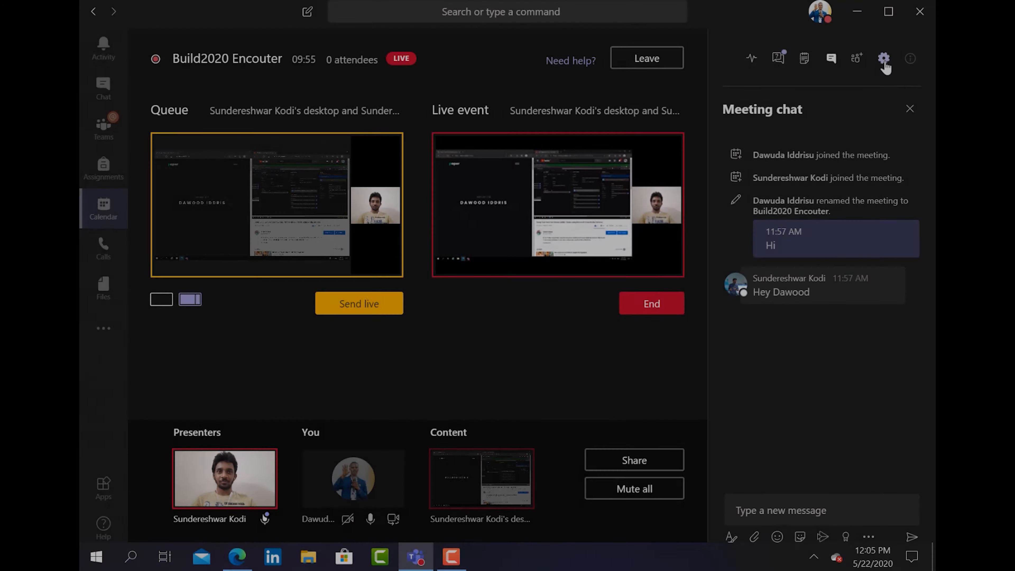
left_click(883, 60)
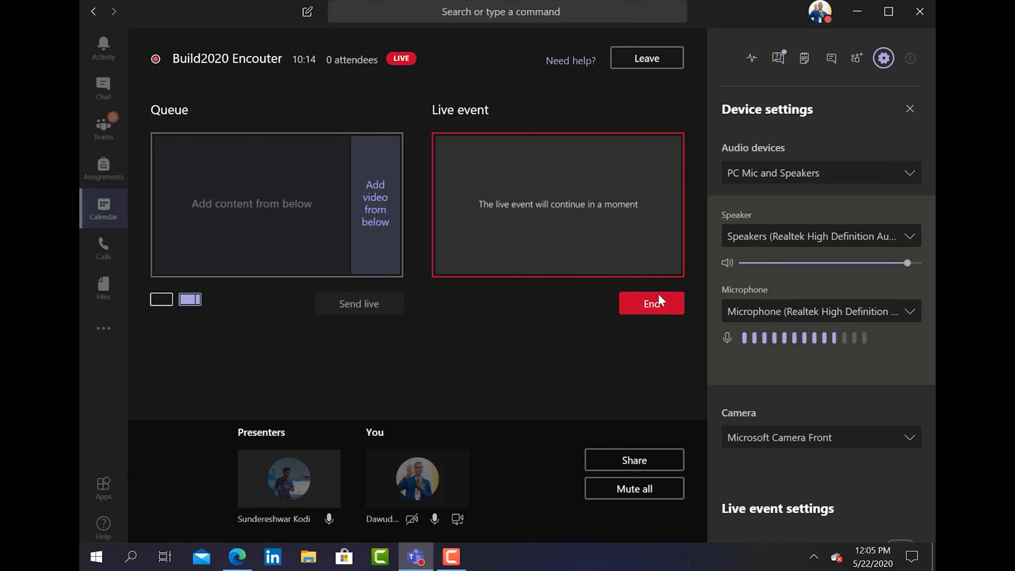
End the Build2020 Encouter live event and confirm ending it.
left_click(658, 313)
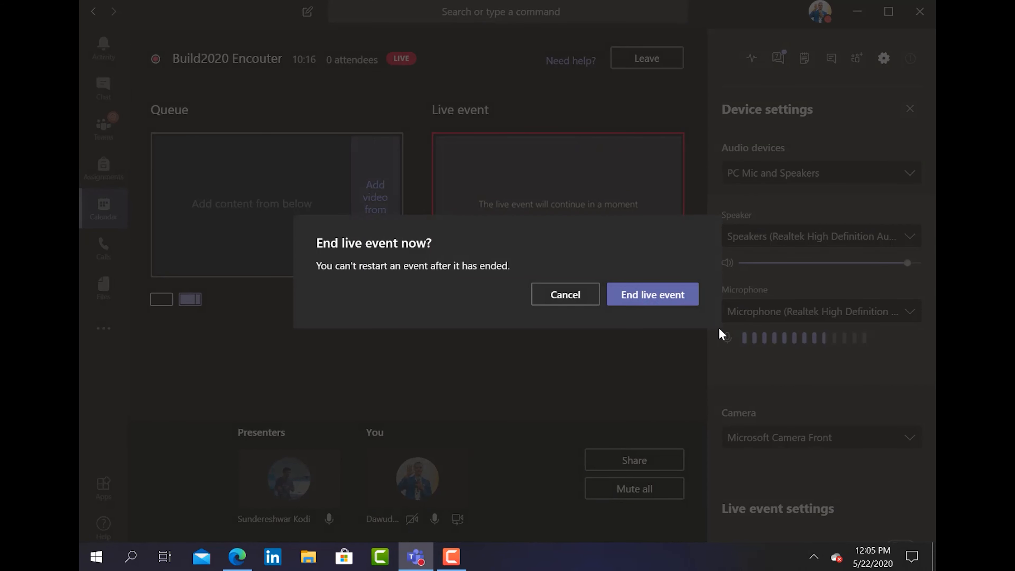
left_click(640, 300)
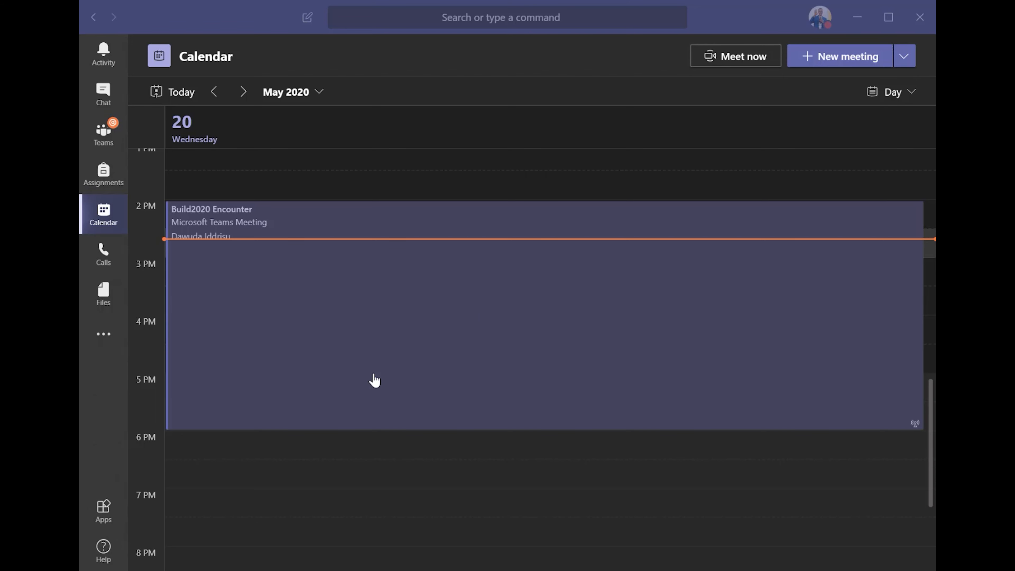
Review the Build2020 Encounter event's live event resources, including the transcript and advanced options, and close the event details.
left_click(497, 307)
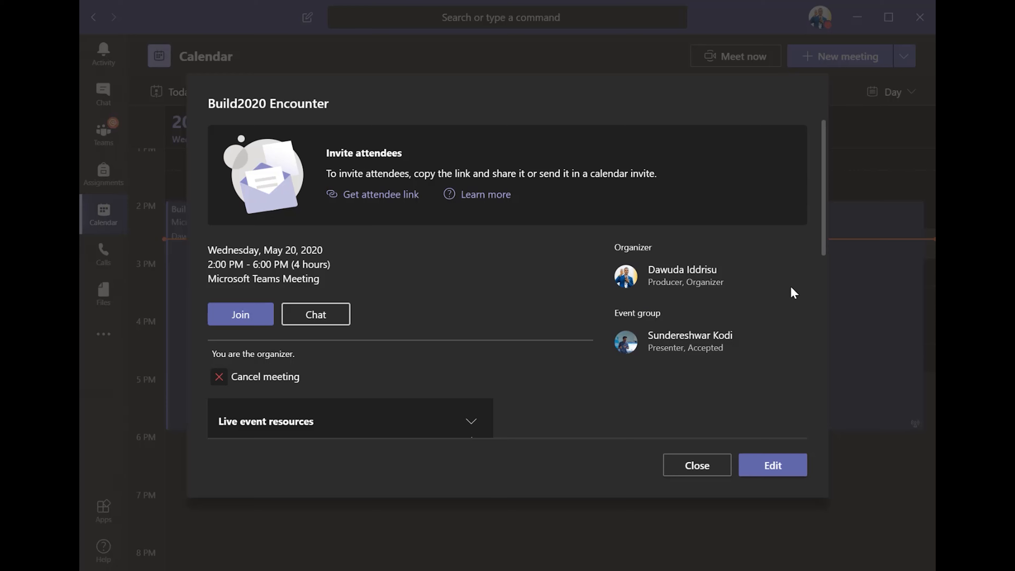
left_click_drag(824, 243, 818, 330)
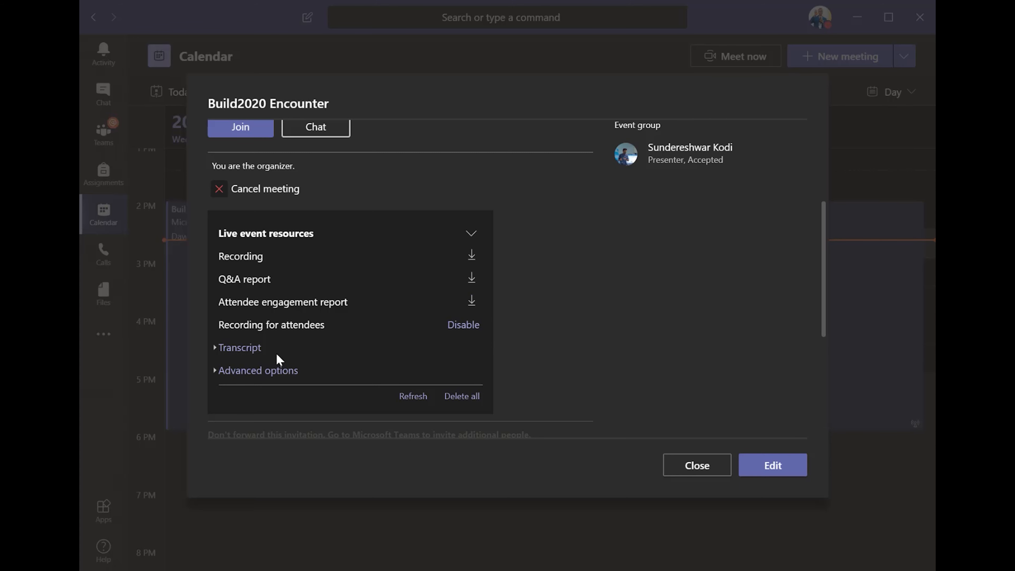
left_click(239, 348)
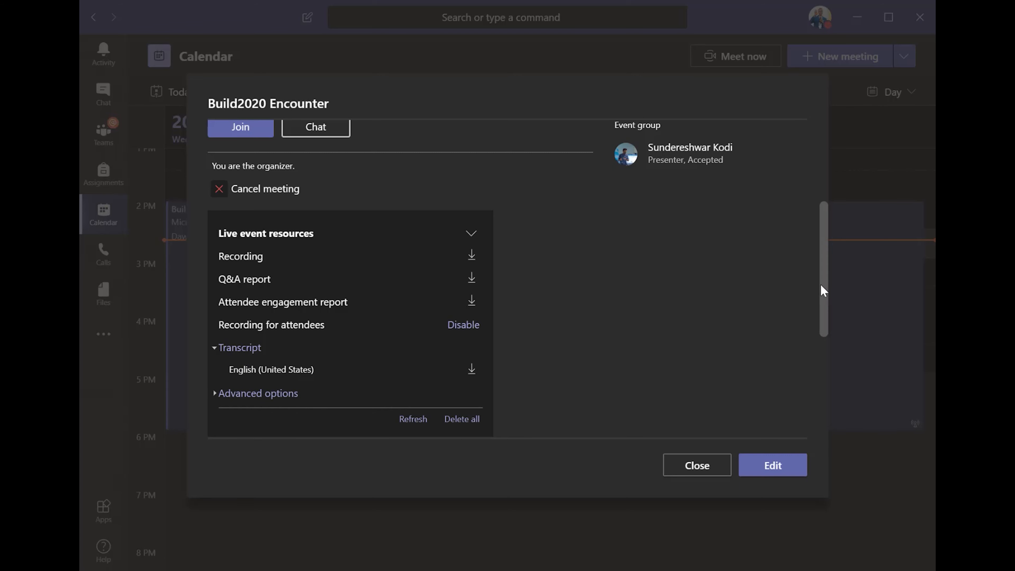
left_click_drag(822, 290, 819, 320)
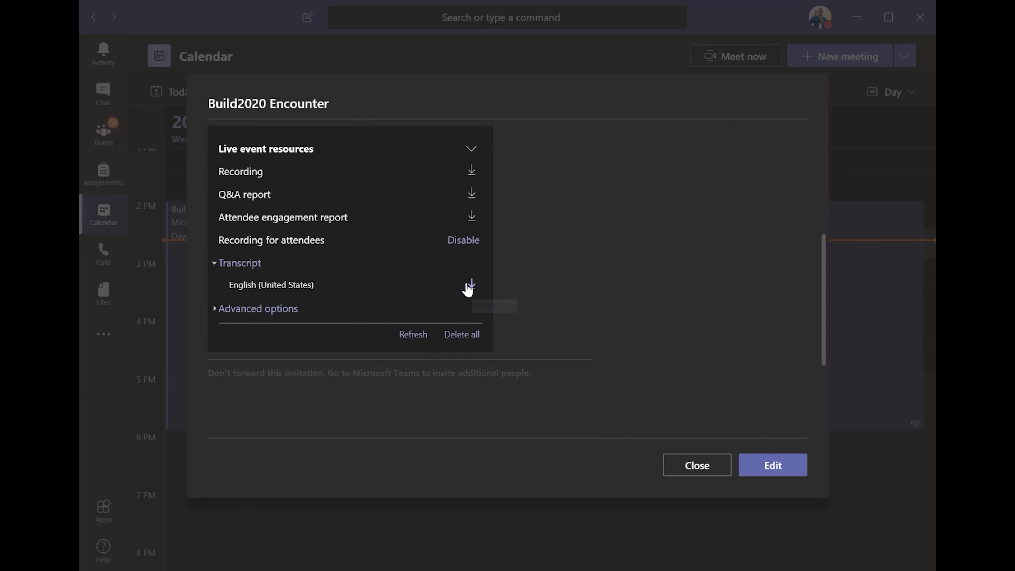
left_click(229, 314)
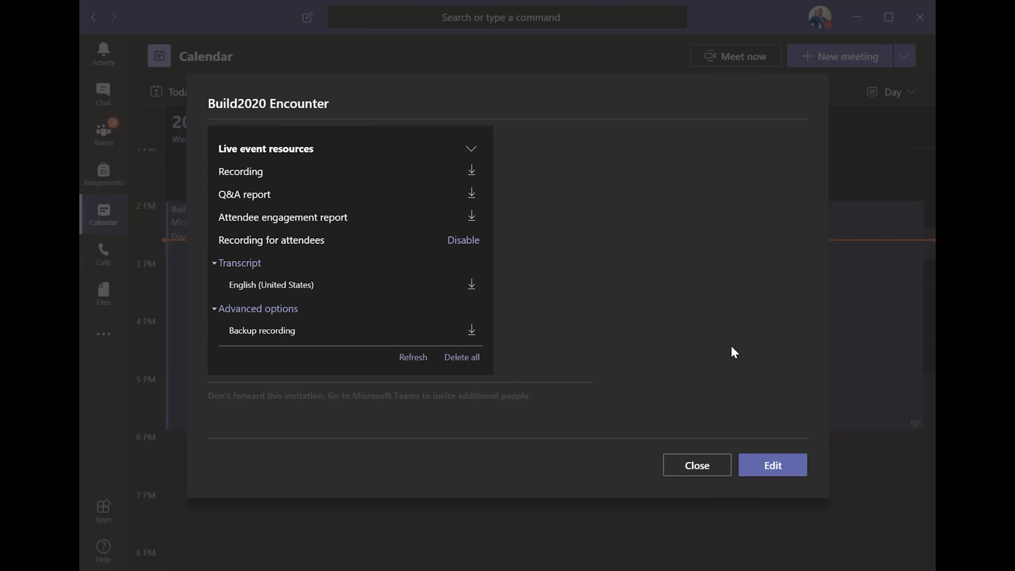
scroll(820, 329, "down", 1)
left_click_drag(818, 323, 829, 198)
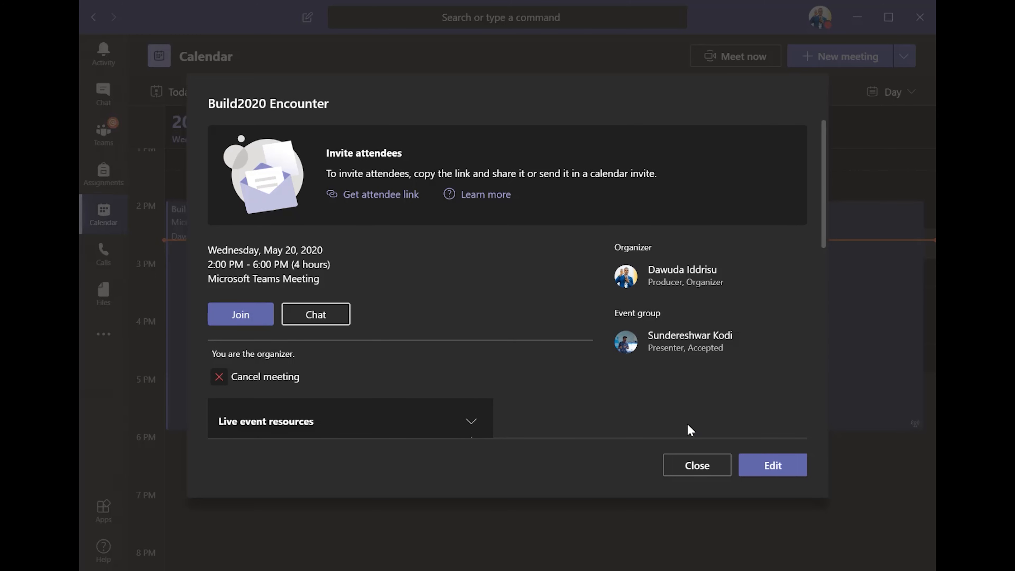
left_click(688, 470)
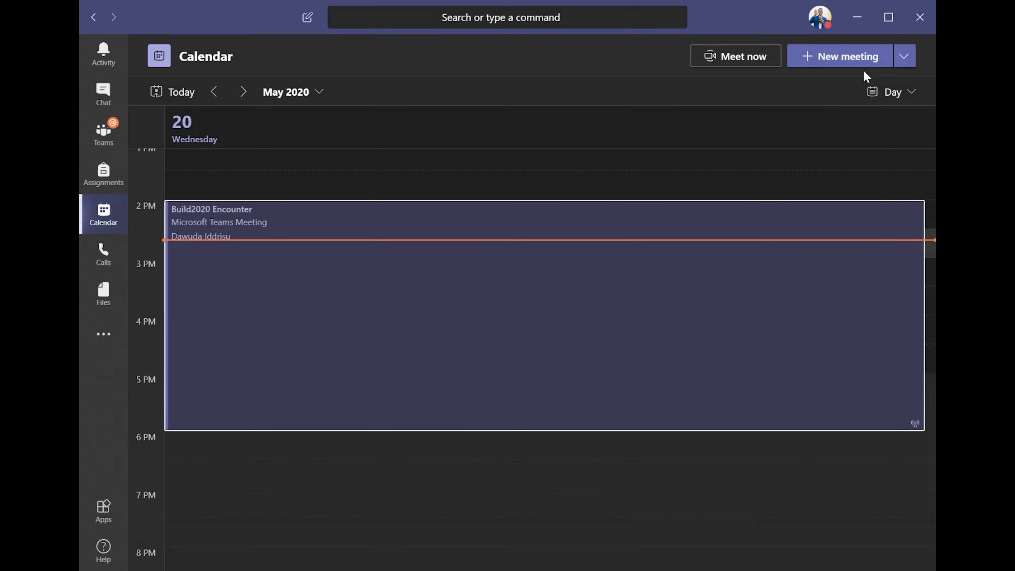
Minimize Teams, switch to Edge, play the Build2020 Encounter broadcast from the beginning, and pause it.
left_click(858, 18)
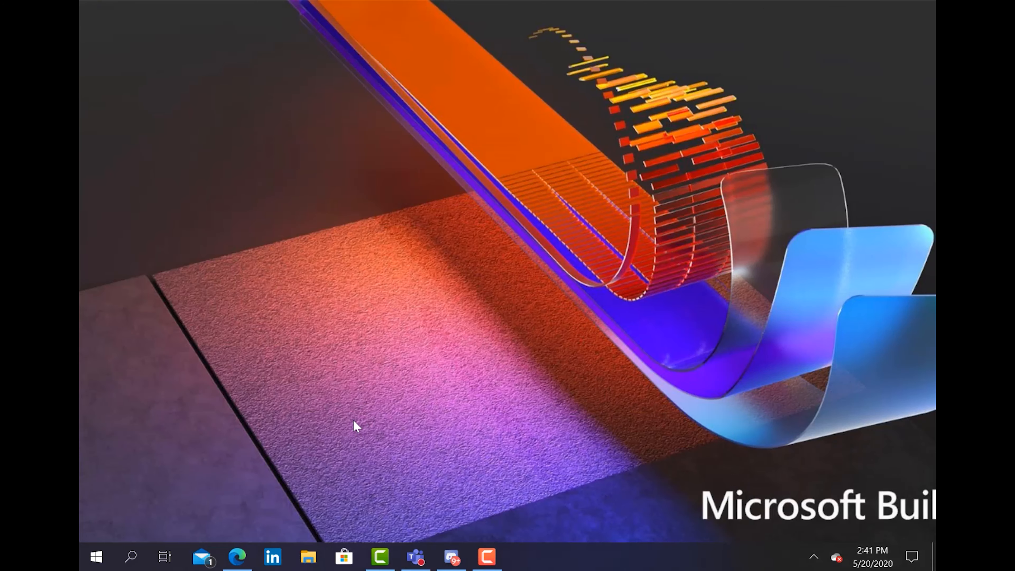
left_click(239, 555)
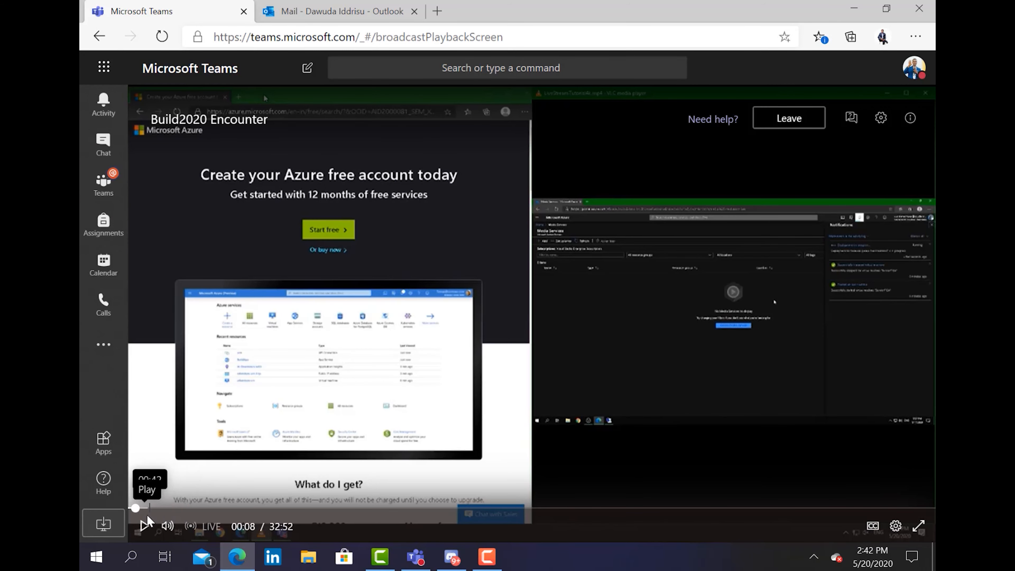
left_click(136, 509)
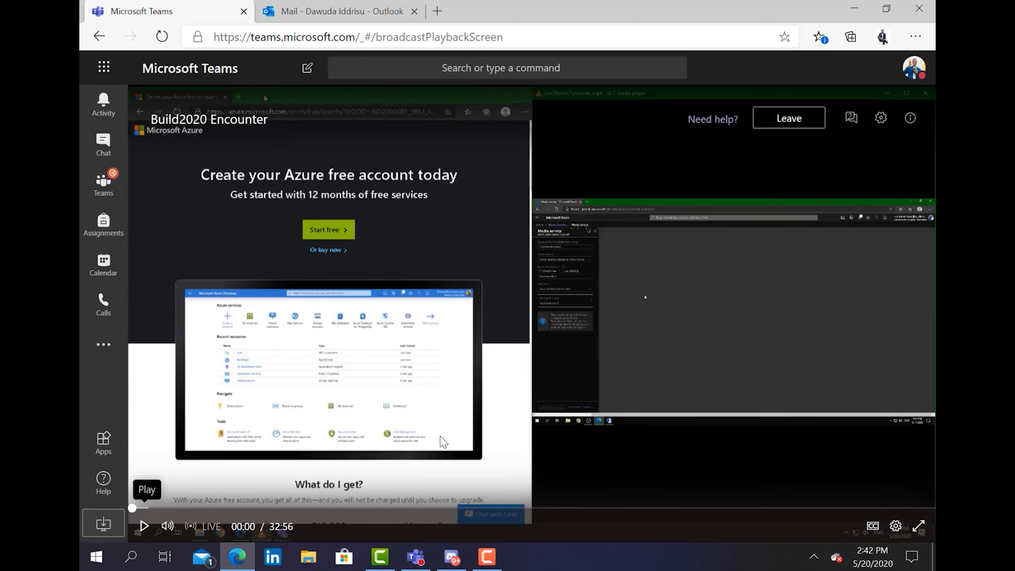
left_click(144, 526)
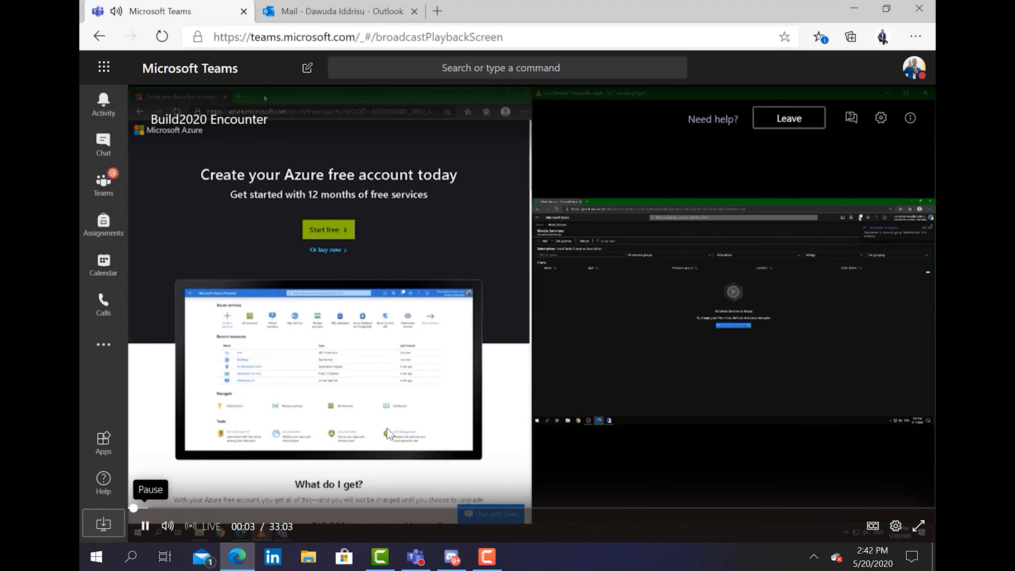
left_click(144, 525)
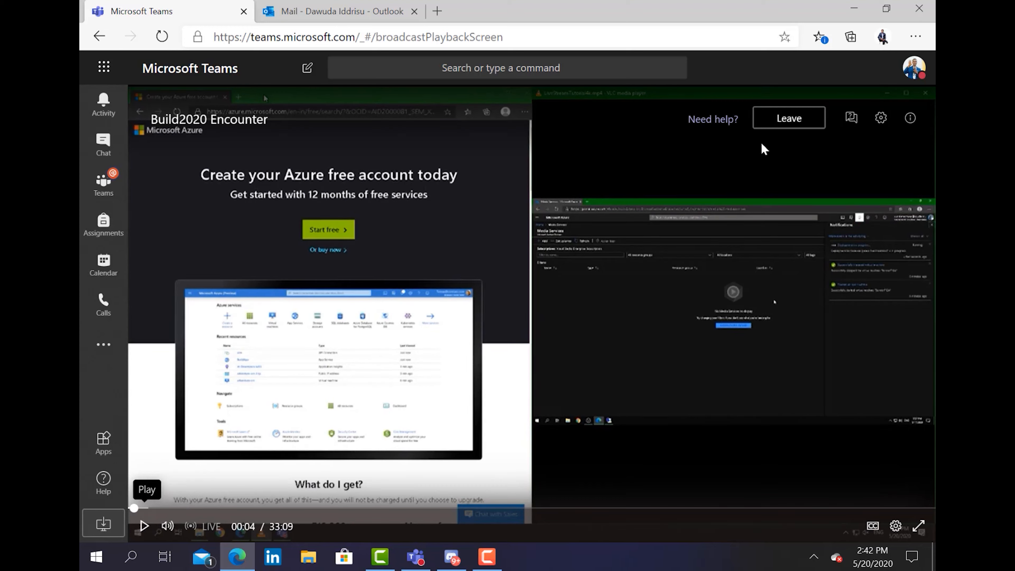
Reload the Build2020 Encounter broadcast playback page.
left_click(564, 32)
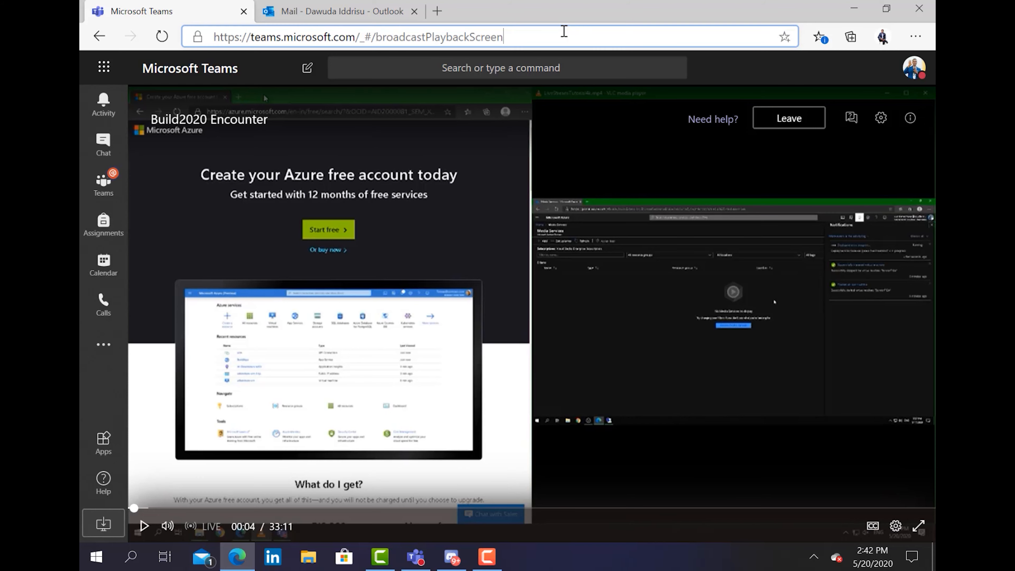
key("Return")
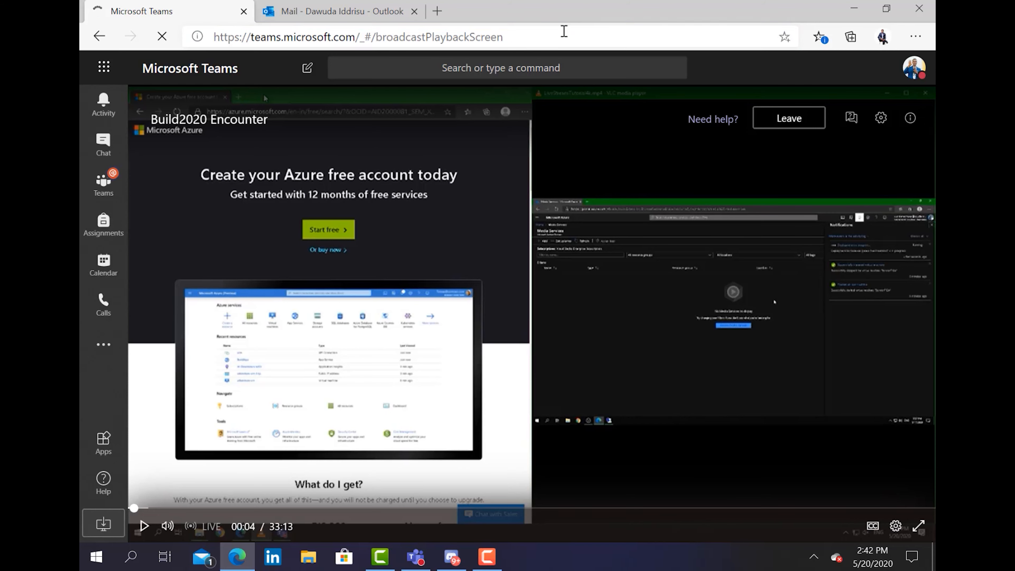